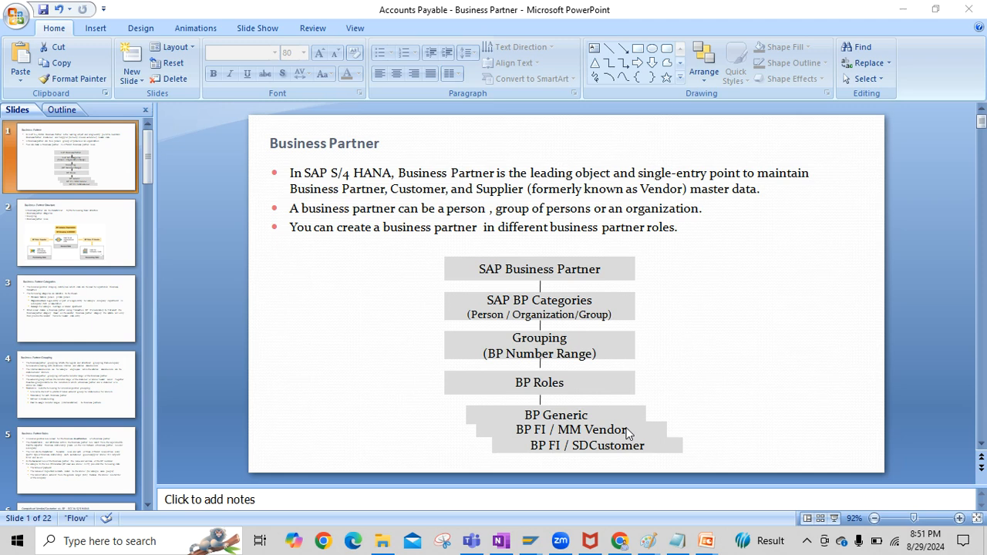
Review the slides on business partner structure, categories, grouping, roles, number ranges and Customer/Vendor Integration.
{"action": "left_click", "coordinate": [47, 232]}
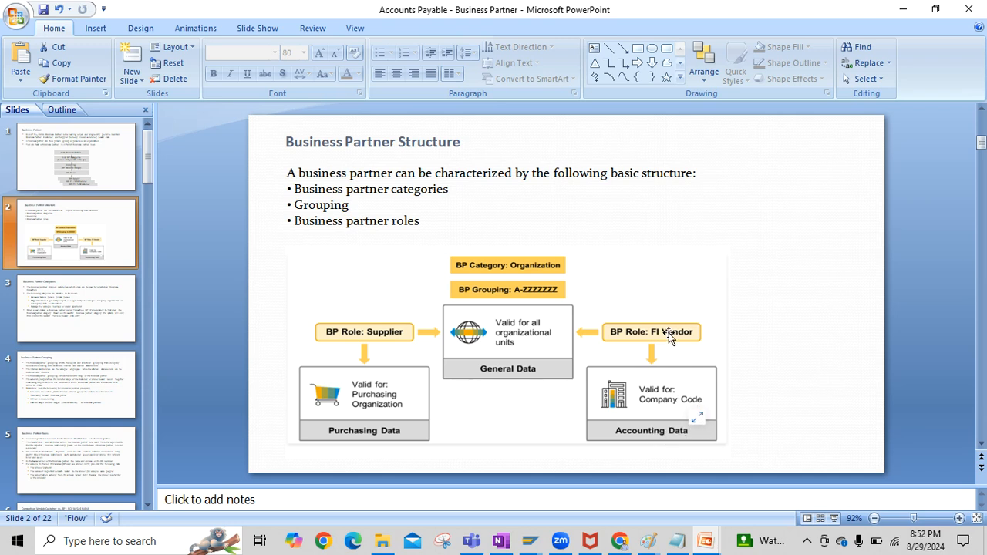
{"action": "left_click", "coordinate": [68, 303]}
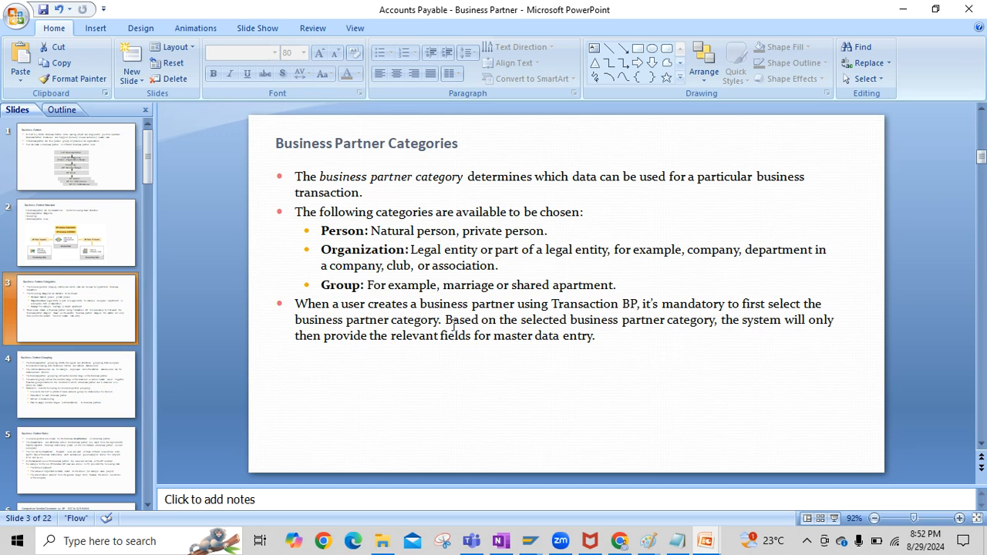
{"action": "left_click", "coordinate": [81, 377]}
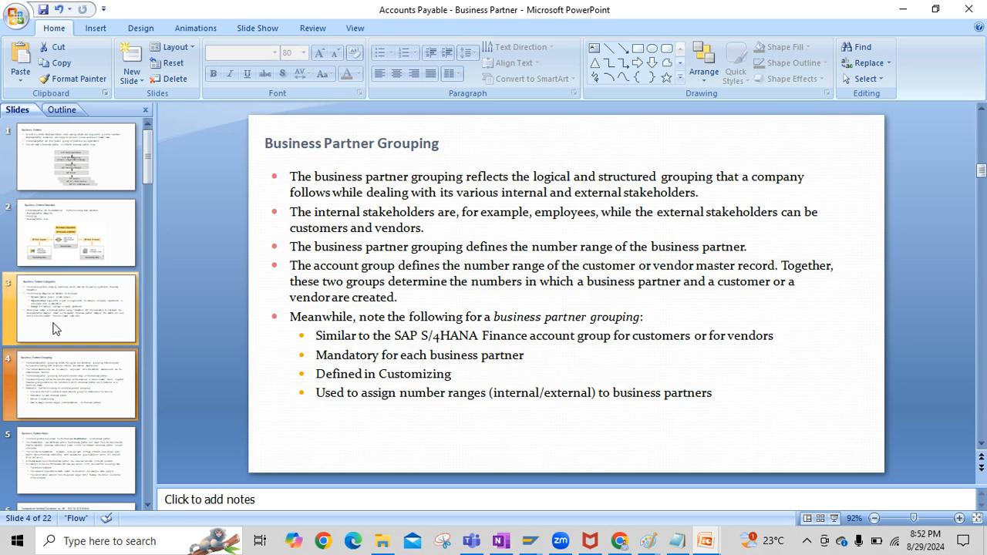
{"action": "scroll", "coordinate": [67, 320], "scroll_direction": "down", "scroll_amount": 2}
{"action": "left_click", "coordinate": [93, 313]}
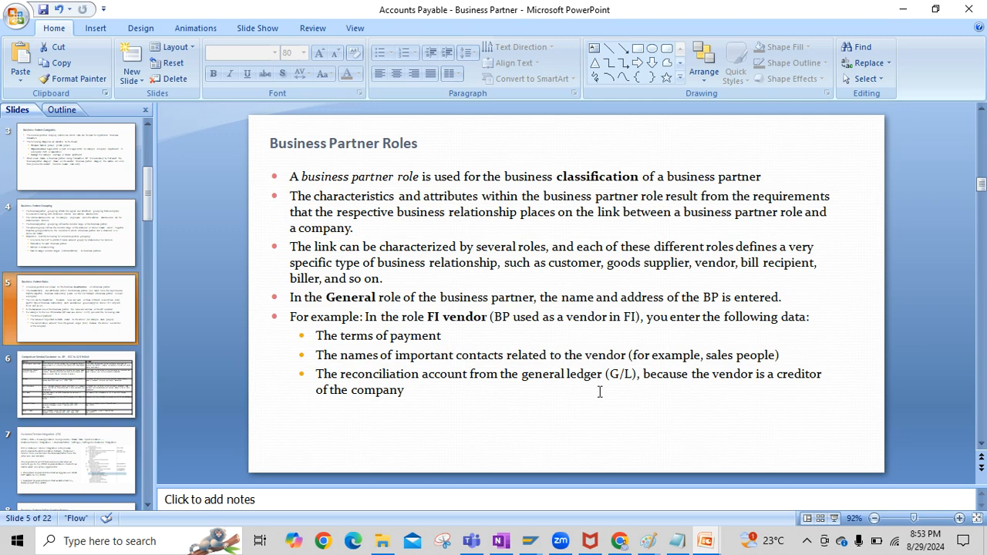
{"action": "scroll", "coordinate": [96, 386], "scroll_direction": "down", "scroll_amount": 3}
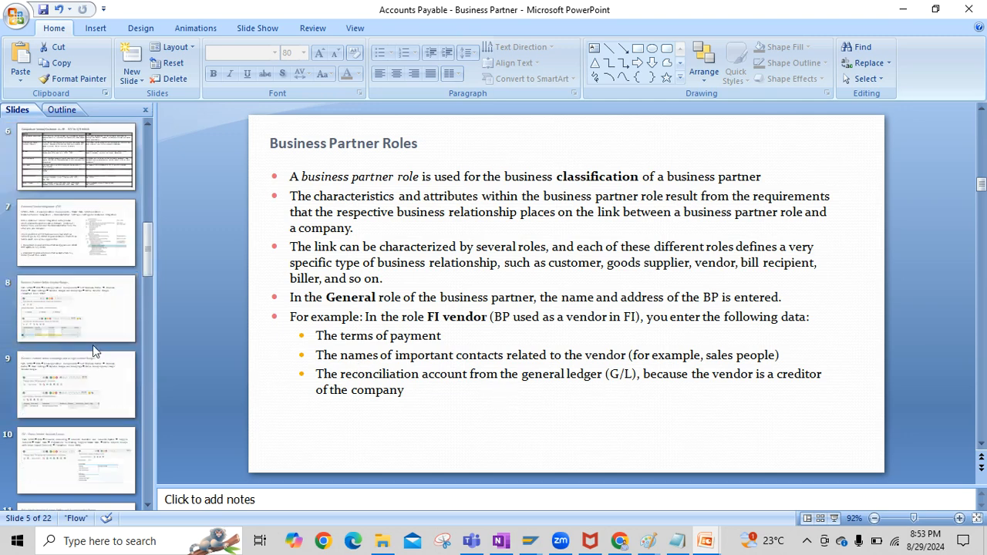
{"action": "left_click", "coordinate": [69, 302]}
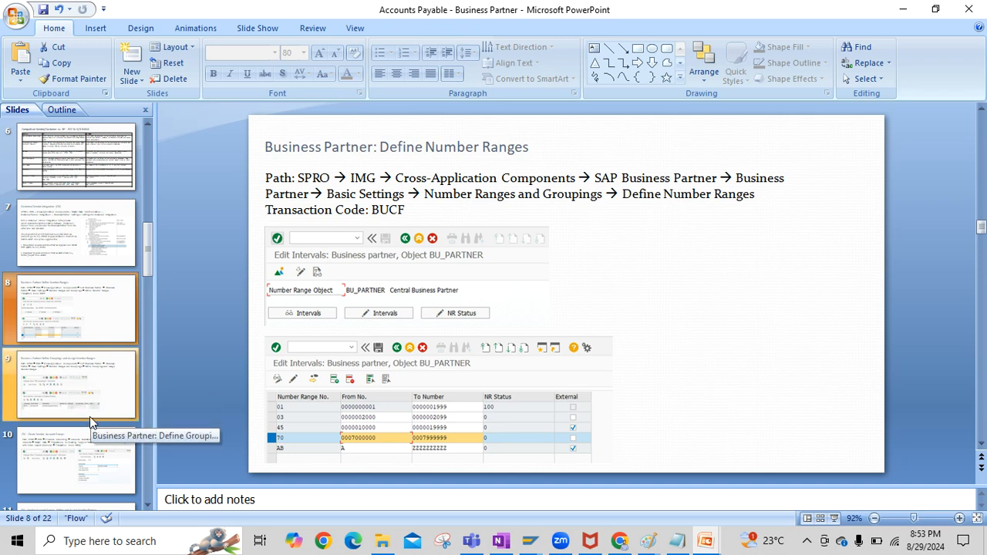
{"action": "scroll", "coordinate": [89, 416], "scroll_direction": "up", "scroll_amount": 5}
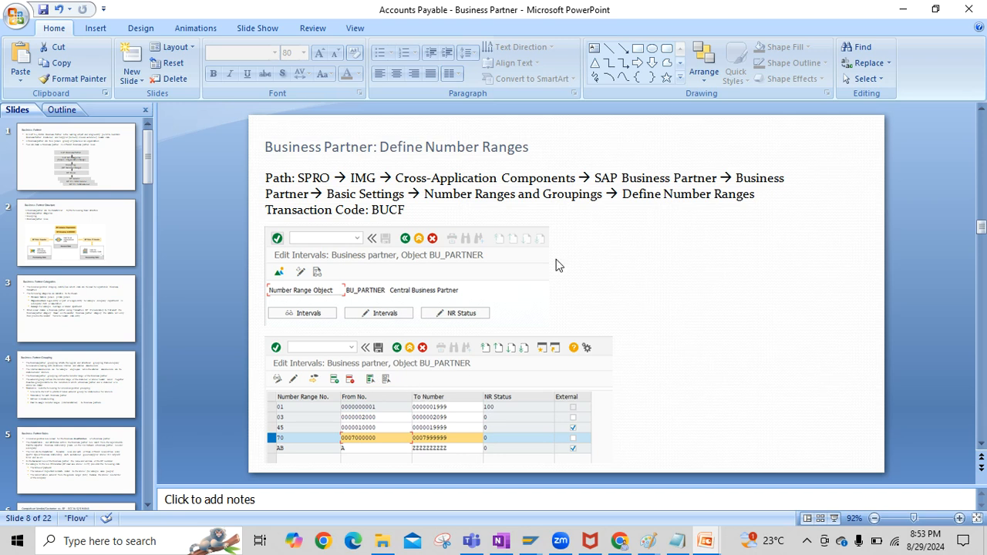
{"action": "scroll", "coordinate": [61, 370], "scroll_direction": "down", "scroll_amount": 2}
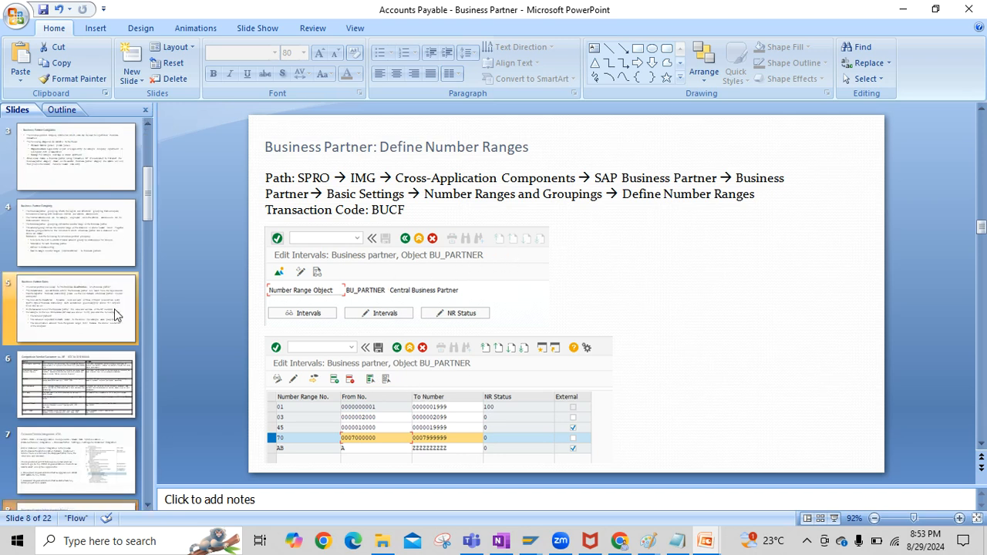
{"action": "left_click", "coordinate": [77, 455]}
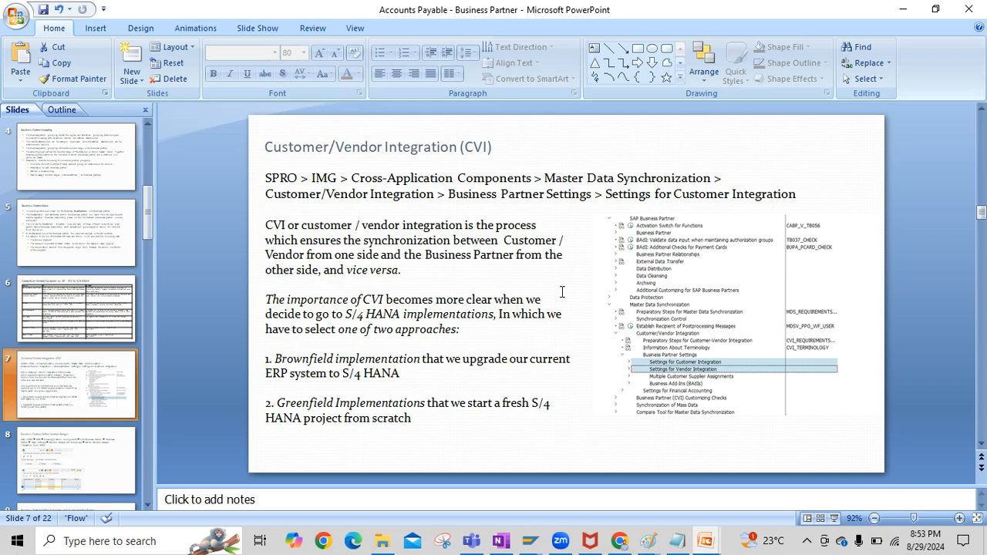
Switch to SAP Easy Access, run transaction BP and start creating a business partner of category Organization.
{"action": "mouse_move", "coordinate": [529, 541]}
{"action": "left_click", "coordinate": [557, 485]}
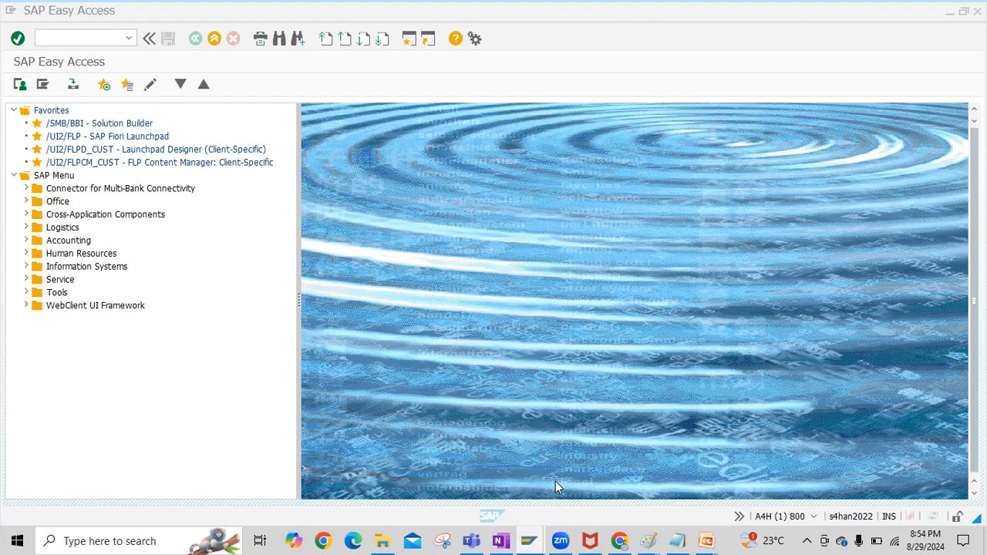
{"action": "type", "text": "BP"}
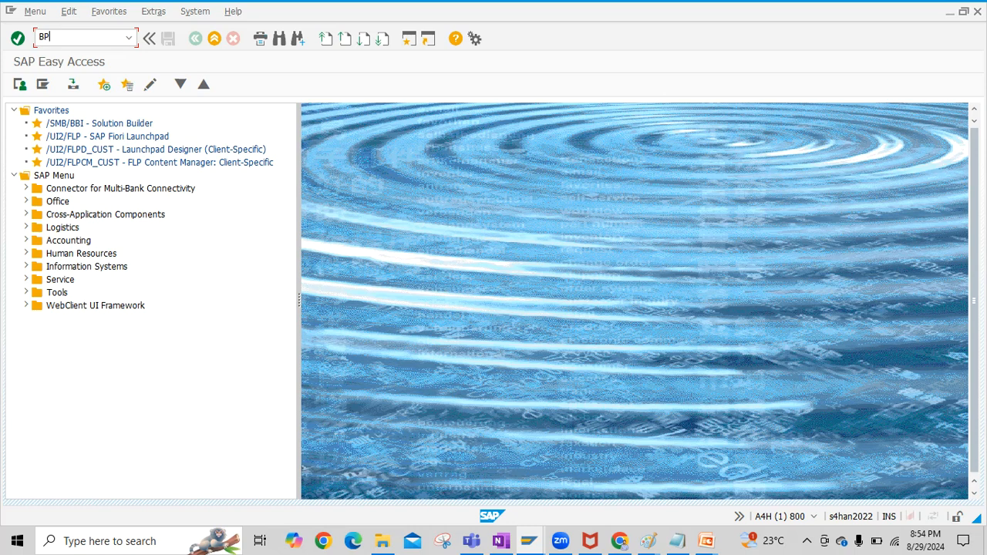
{"action": "key", "text": "Return"}
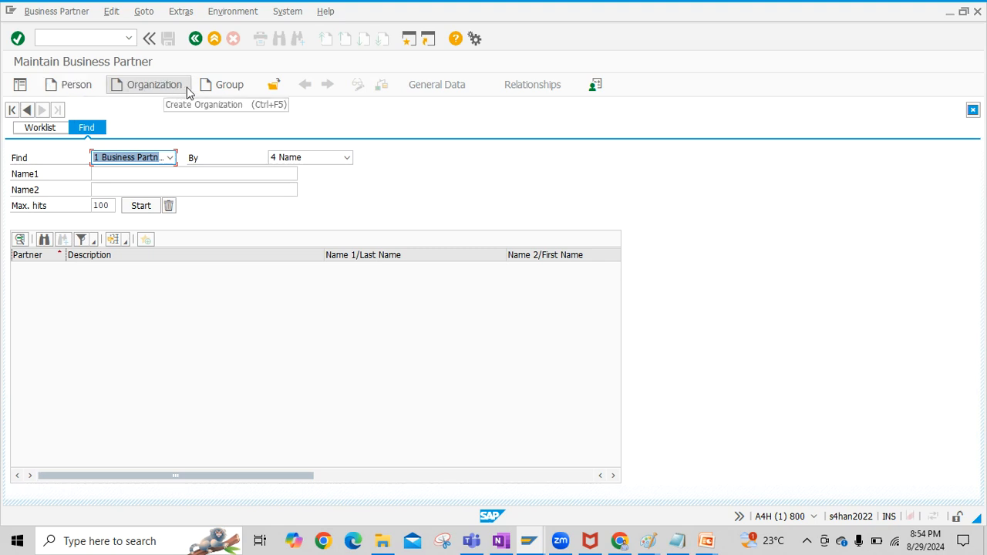
{"action": "left_click", "coordinate": [147, 87]}
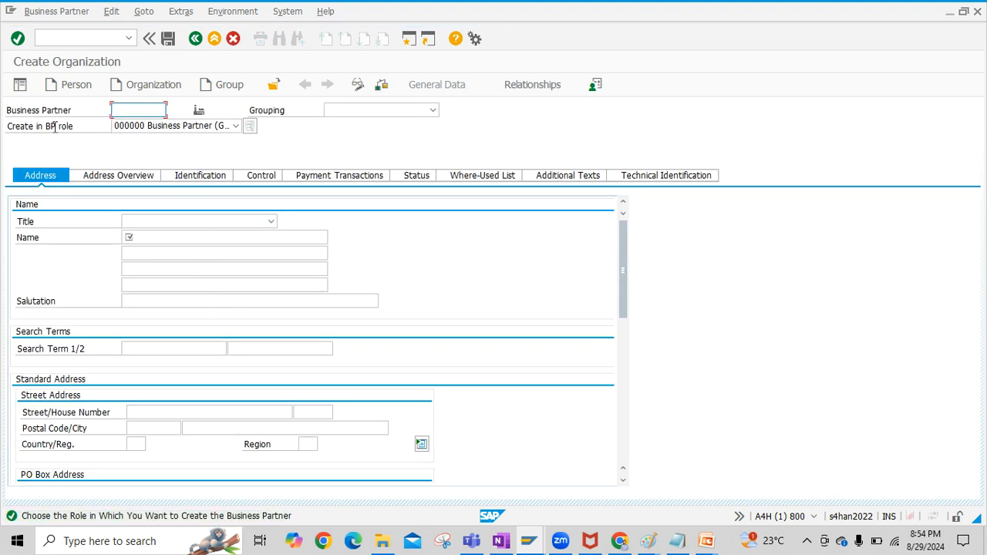
Choose BP role 000000 Business Partner (Gen.) and grouping B200 Local BP for the new organization.
{"action": "left_click", "coordinate": [162, 128]}
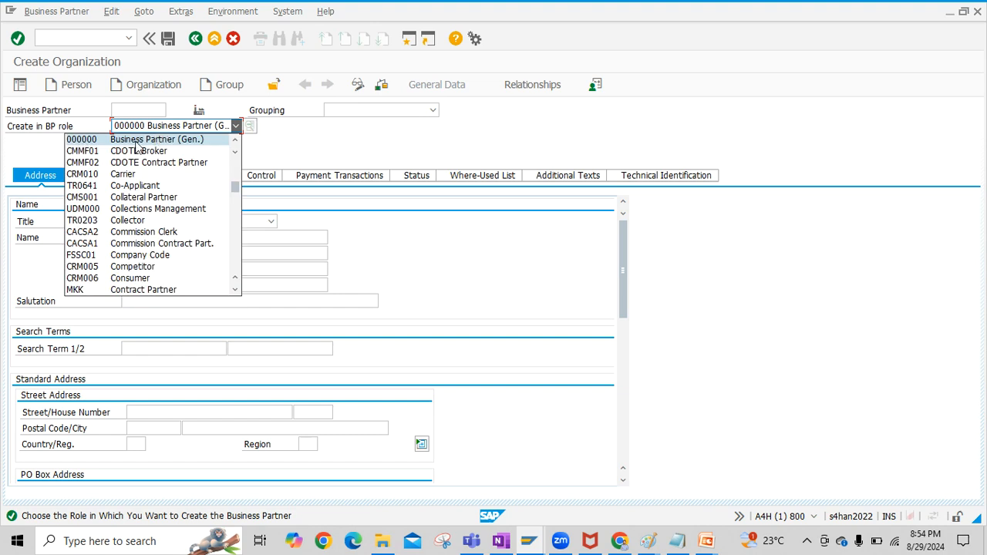
{"action": "left_click", "coordinate": [199, 141]}
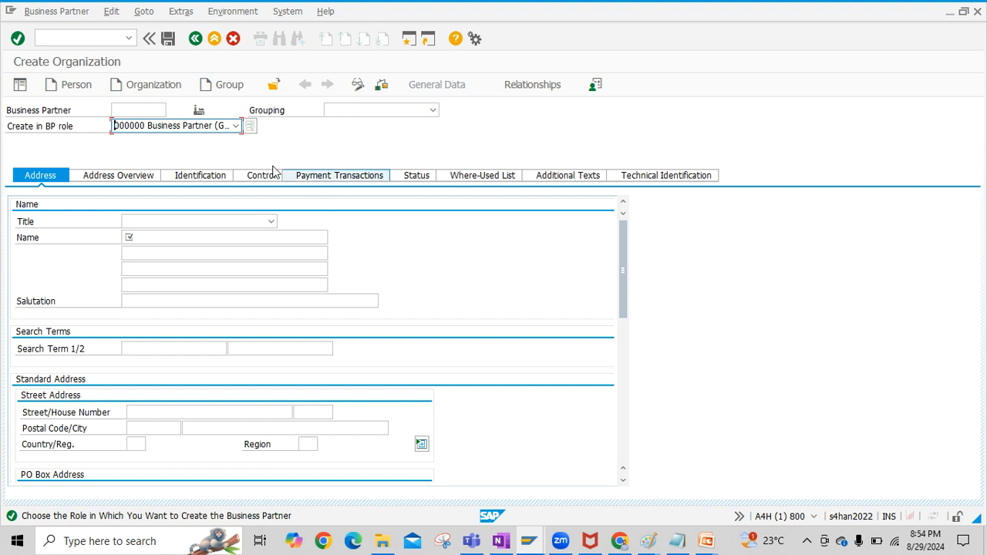
{"action": "left_click", "coordinate": [158, 128]}
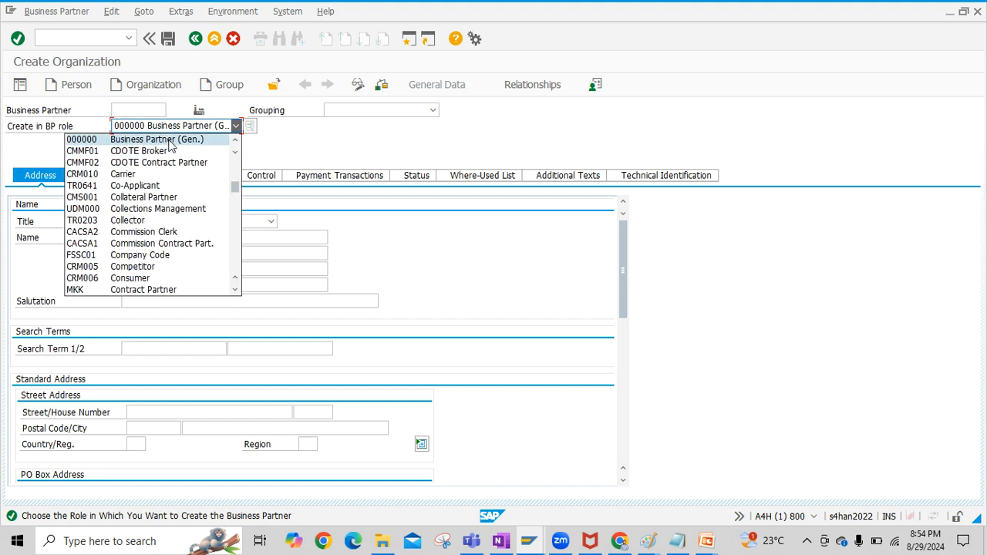
{"action": "left_click", "coordinate": [168, 142]}
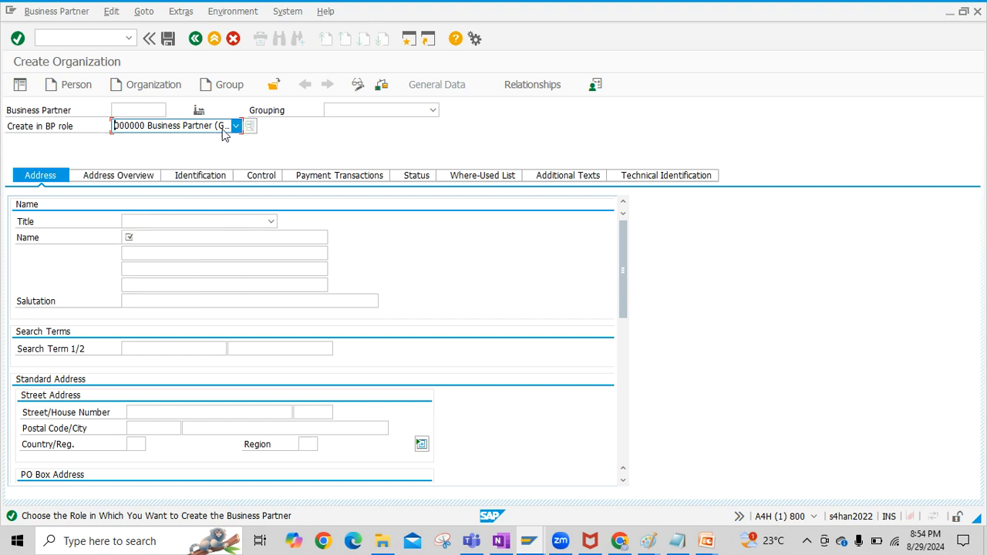
{"action": "left_click", "coordinate": [365, 114]}
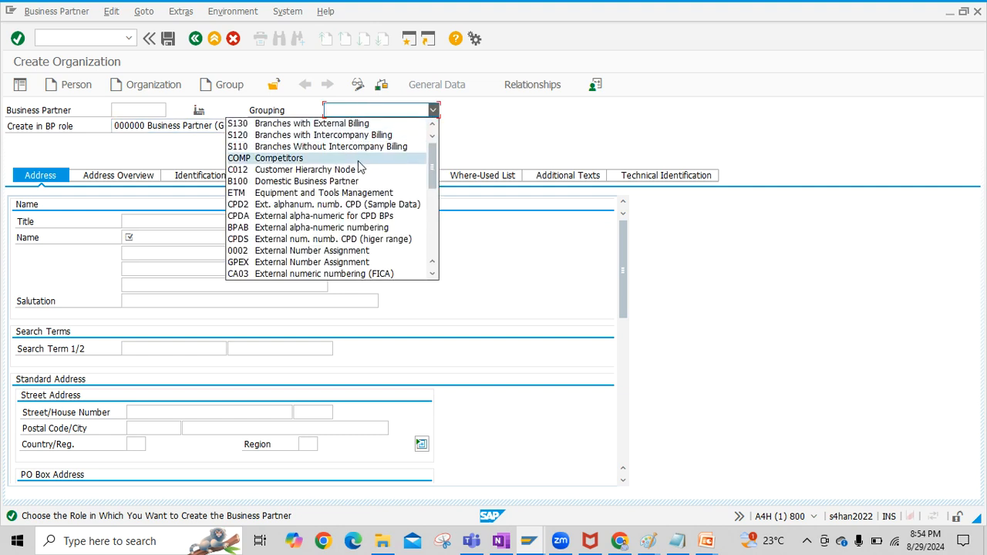
{"action": "scroll", "coordinate": [347, 177], "scroll_direction": "down", "scroll_amount": 4}
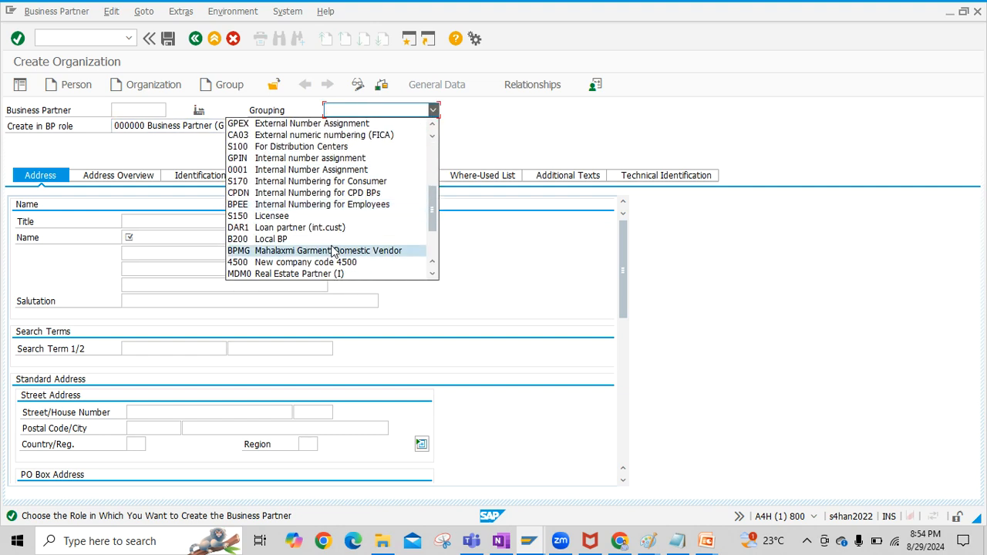
{"action": "left_click", "coordinate": [279, 245]}
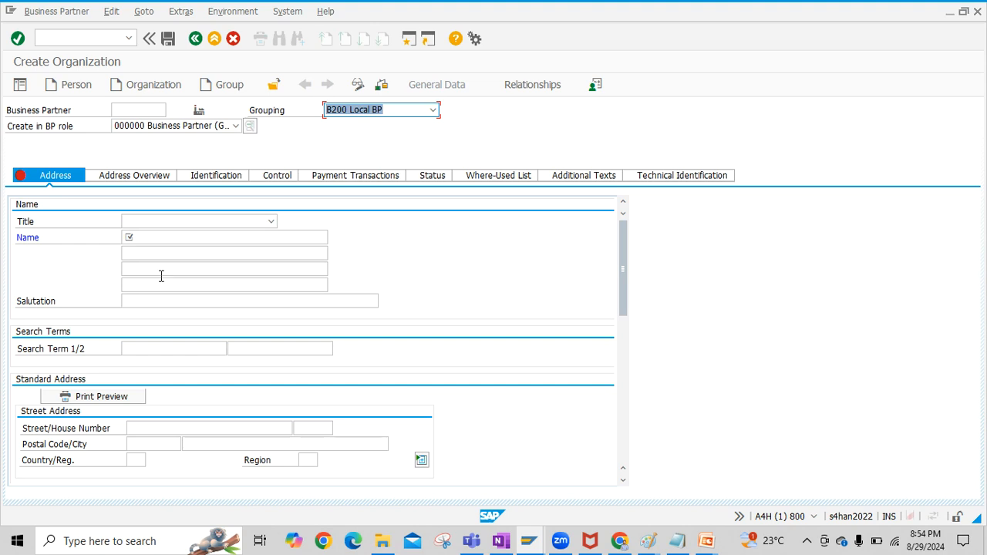
Enter Mercedes Benz India in the first name line of the organization.
{"action": "left_click", "coordinate": [149, 238]}
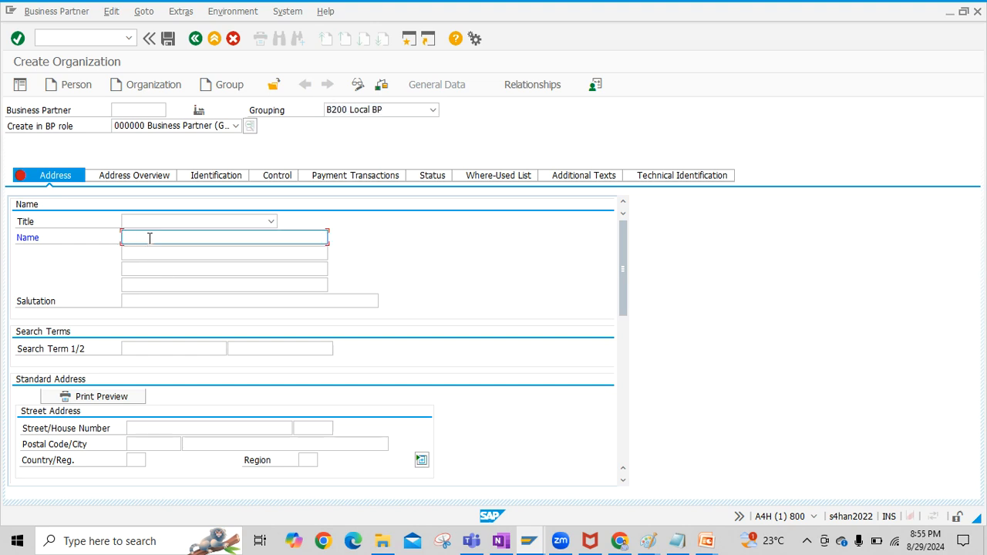
{"action": "type", "text": "Merce"}
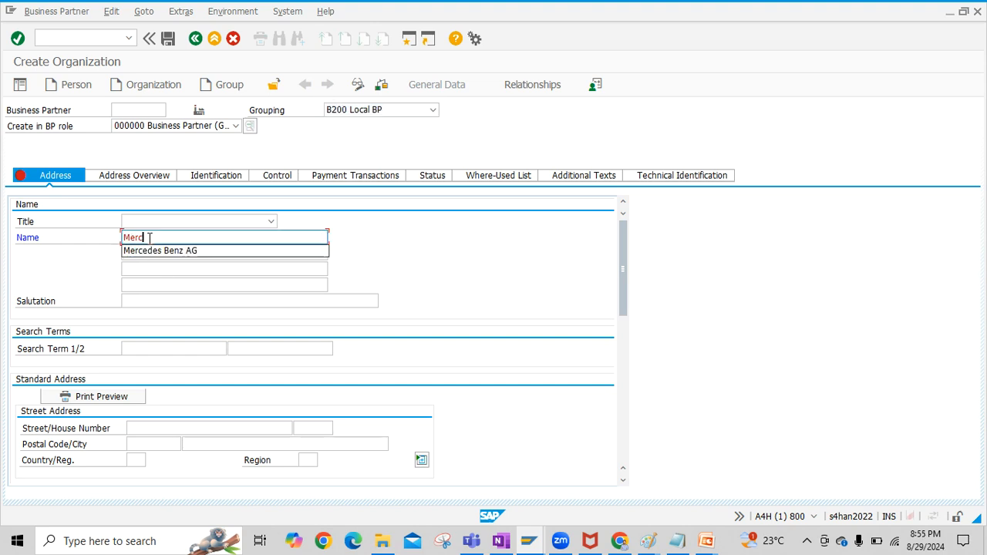
{"action": "left_click", "coordinate": [172, 251]}
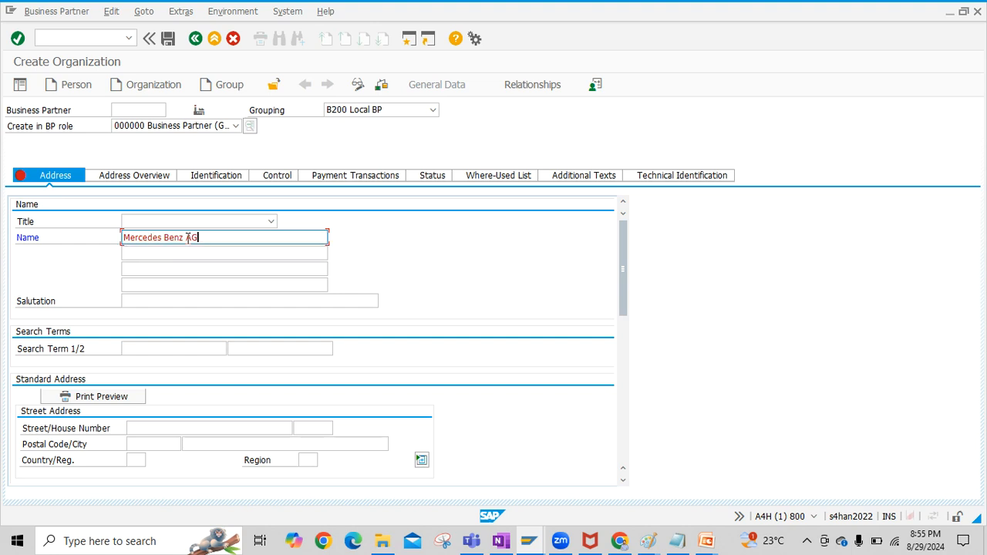
{"action": "type", "text": "India"}
{"action": "key", "text": "Delete"}
{"action": "left_click", "coordinate": [152, 256]}
{"action": "left_click", "coordinate": [148, 267]}
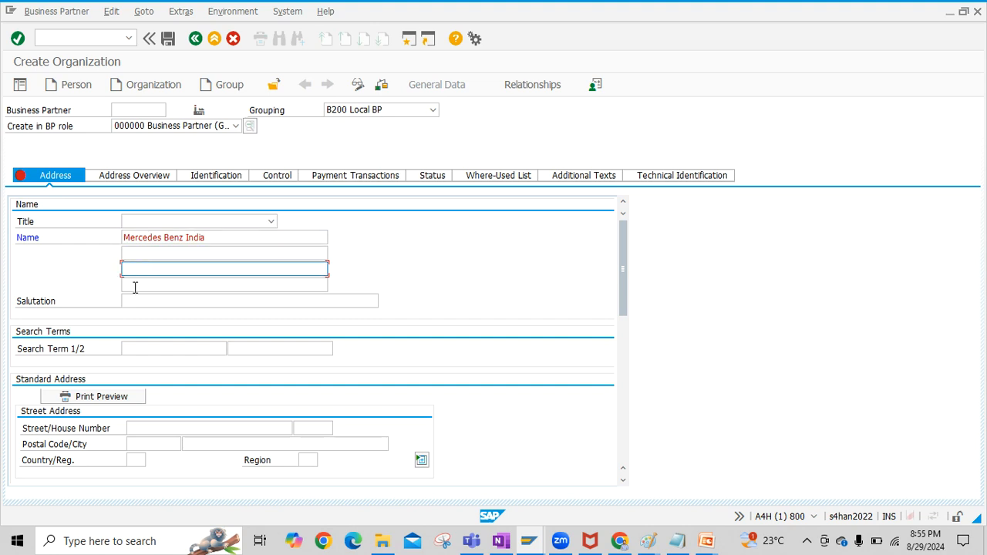
Copy the organization's name from the first name line into the second name line.
{"action": "left_click_drag", "start_coordinate": [211, 237], "coordinate": [120, 243]}
{"action": "key", "text": "ctrl+c"}
{"action": "left_click", "coordinate": [122, 242]}
{"action": "left_click", "coordinate": [143, 254]}
{"action": "key", "text": "ctrl+v"}
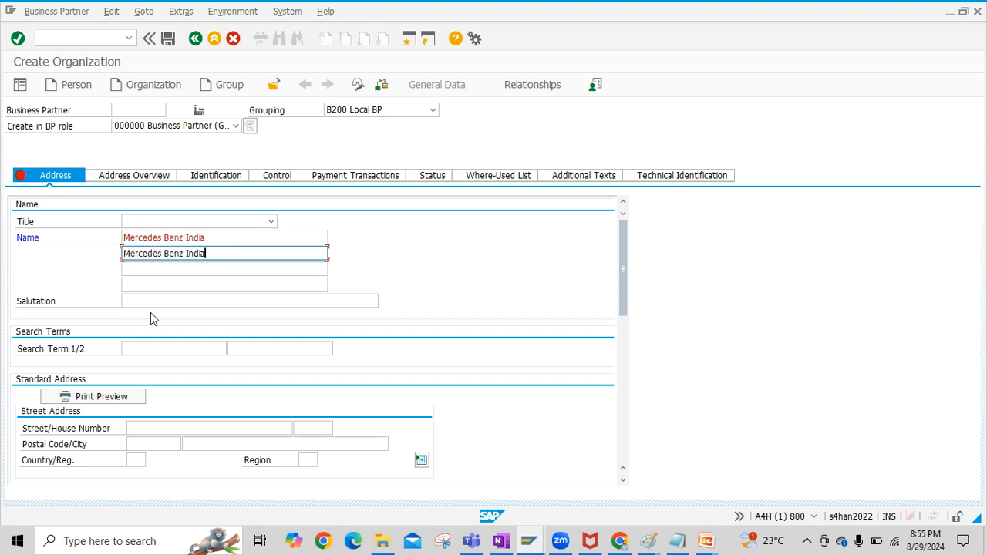
Set the organization's title to 0003 Company and its first search term to MBI.
{"action": "left_click", "coordinate": [158, 224]}
{"action": "left_click", "coordinate": [154, 236]}
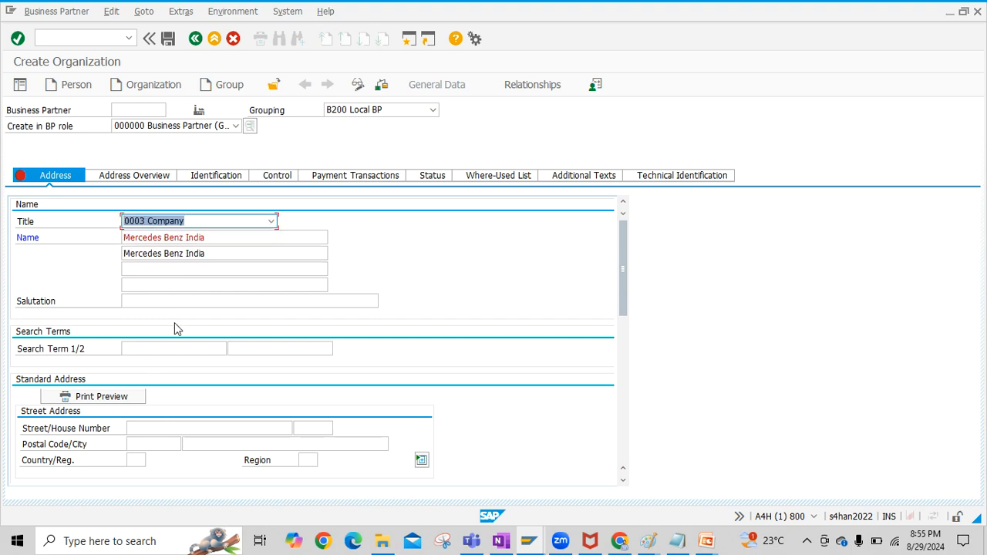
{"action": "left_click", "coordinate": [151, 347]}
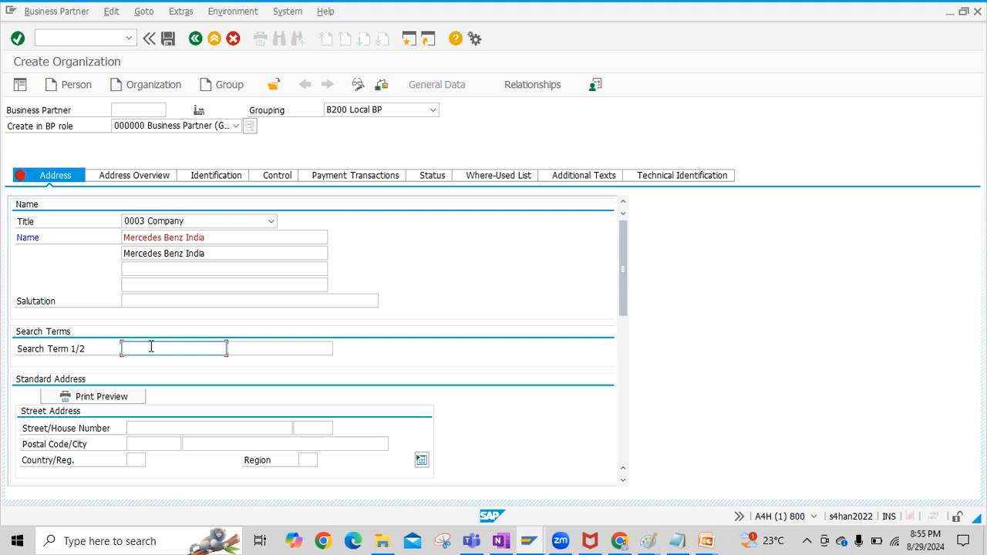
{"action": "type", "text": "B"}
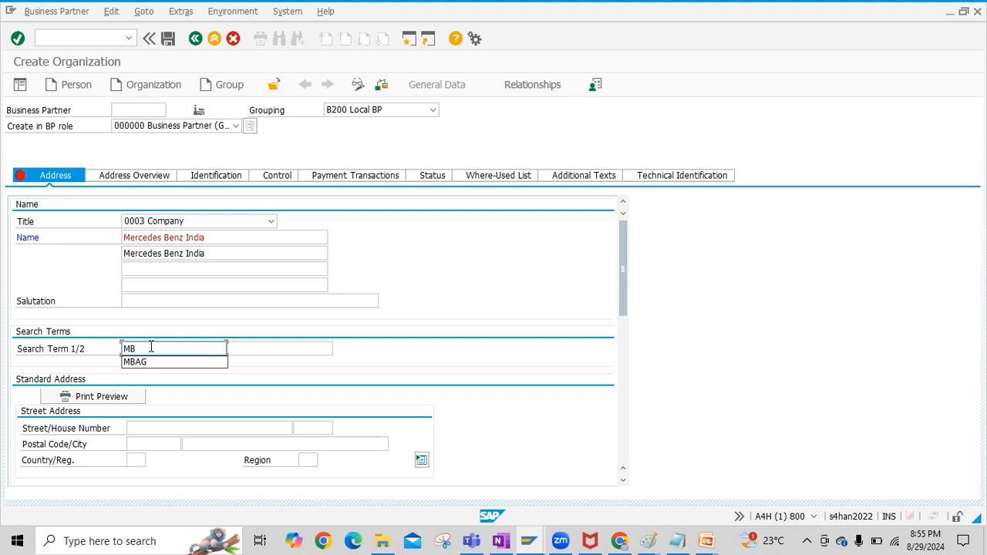
{"action": "type", "text": "I"}
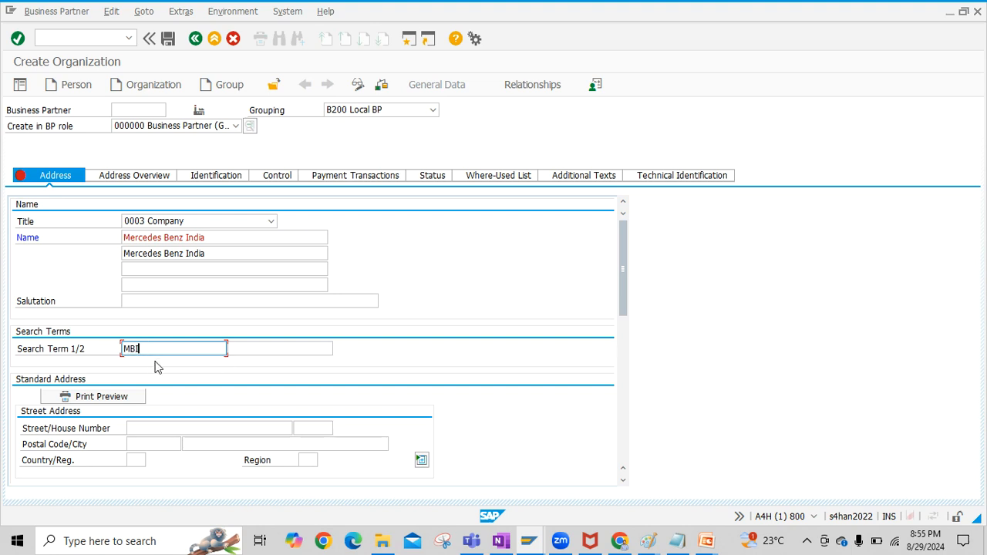
Fill in the street name, postal code and city in the organization's standard address.
{"action": "scroll", "coordinate": [182, 385], "scroll_direction": "down", "scroll_amount": 1}
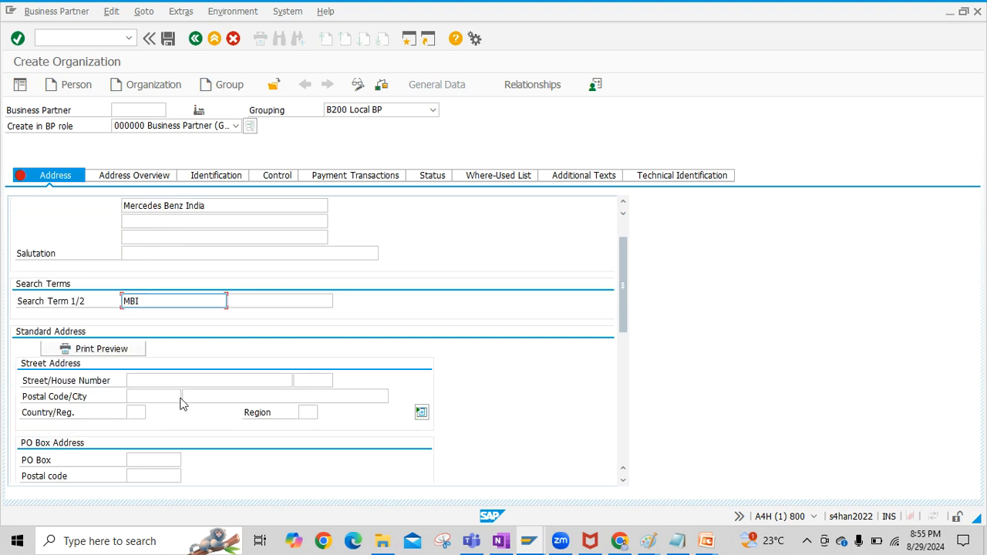
{"action": "left_click", "coordinate": [154, 381]}
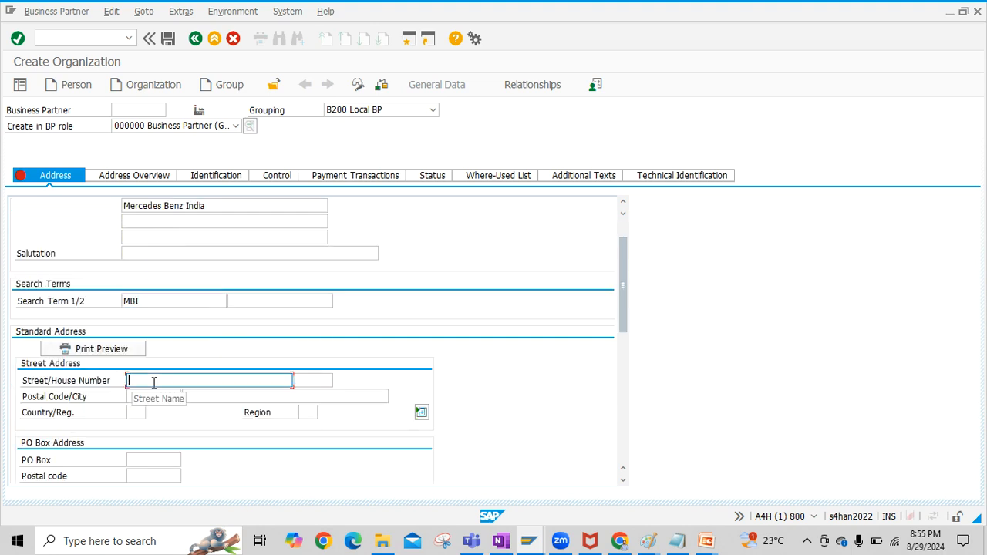
{"action": "type", "text": "P"}
{"action": "left_click", "coordinate": [163, 400]}
{"action": "key", "text": "BackSpace"}
{"action": "key", "text": "BackSpace"}
{"action": "key", "text": "BackSpace"}
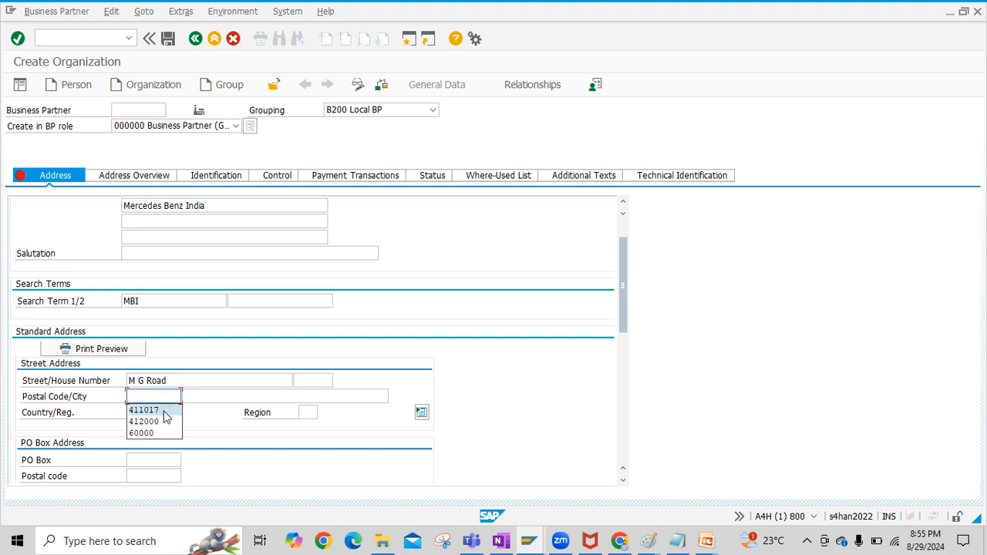
{"action": "left_click", "coordinate": [165, 411]}
{"action": "left_click", "coordinate": [223, 396]}
{"action": "type", "text": "PUN"}
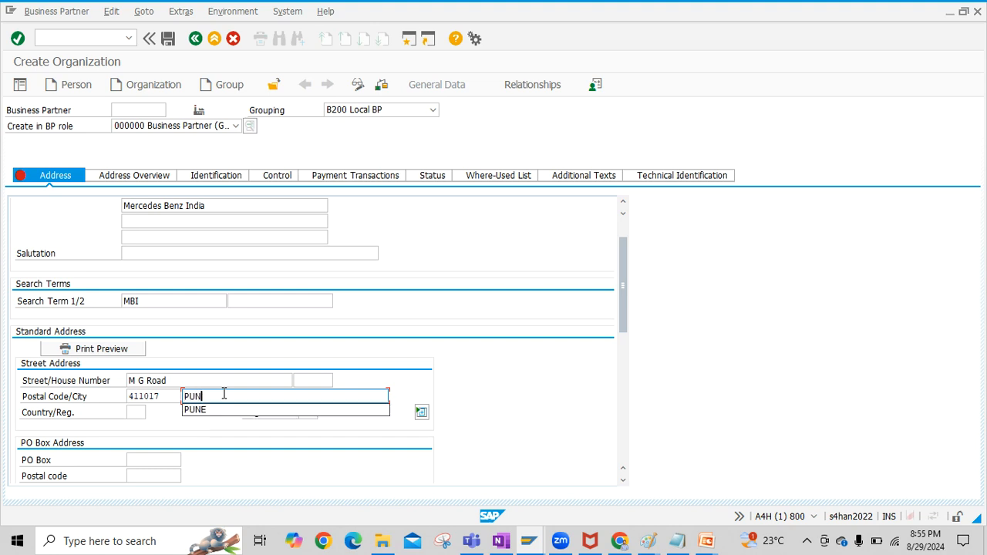
{"action": "type", "text": "E"}
Set the country of the standard address to IN and the region to 13 (Maharashtra).
{"action": "left_click", "coordinate": [137, 412]}
{"action": "type", "text": "IN"}
{"action": "key", "text": "Tab"}
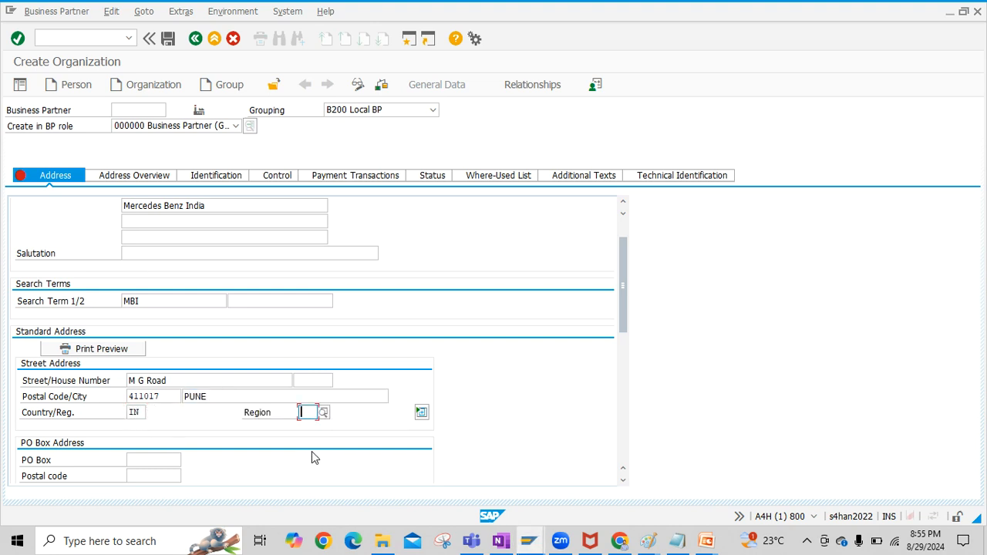
{"action": "type", "text": "13"}
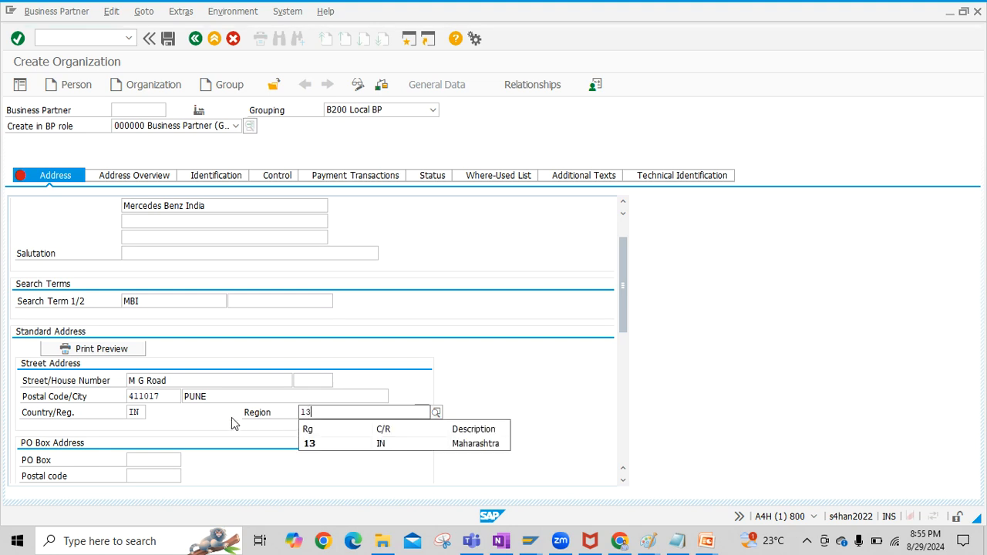
Accept region 13 (Maharashtra) for the address, set the communication language to EN English and validate the entries.
{"action": "left_click", "coordinate": [311, 443]}
{"action": "scroll", "coordinate": [165, 401], "scroll_direction": "down", "scroll_amount": 2}
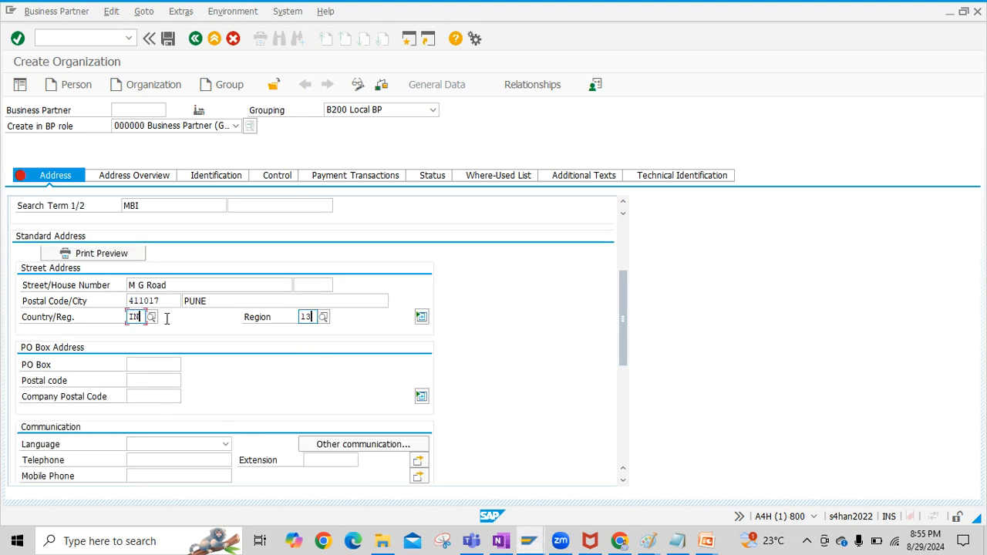
{"action": "scroll", "coordinate": [175, 381], "scroll_direction": "down", "scroll_amount": 2}
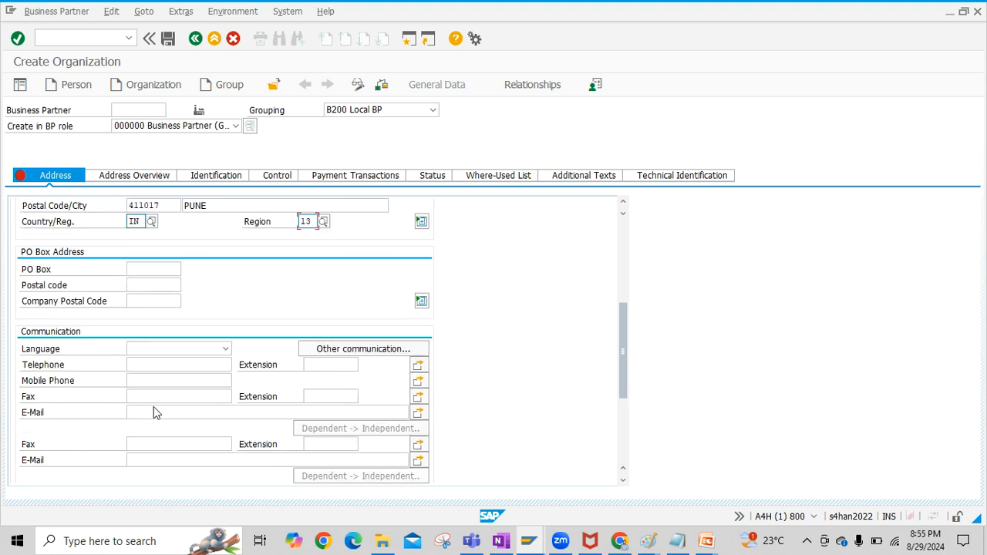
{"action": "left_click", "coordinate": [173, 350]}
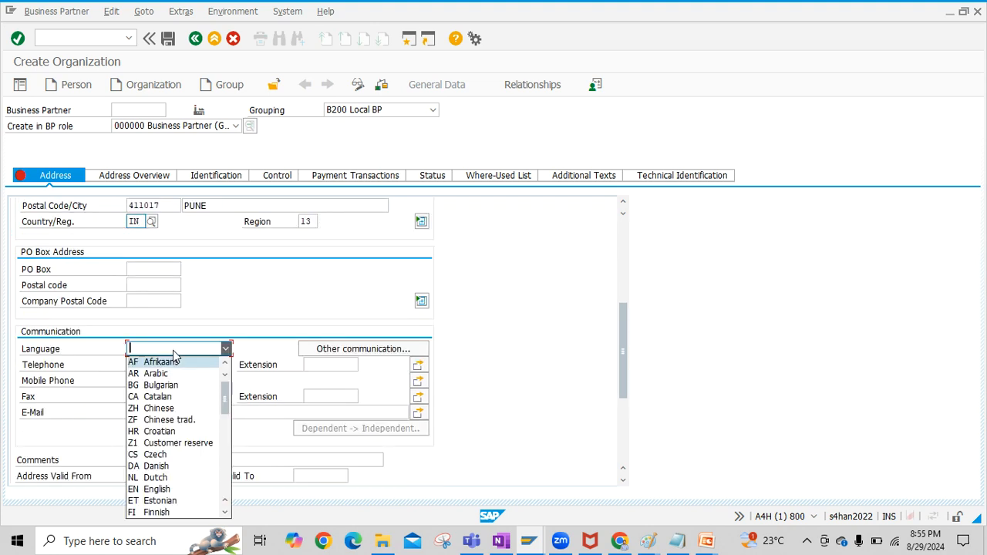
{"action": "key", "text": "e"}
{"action": "key", "text": "Return"}
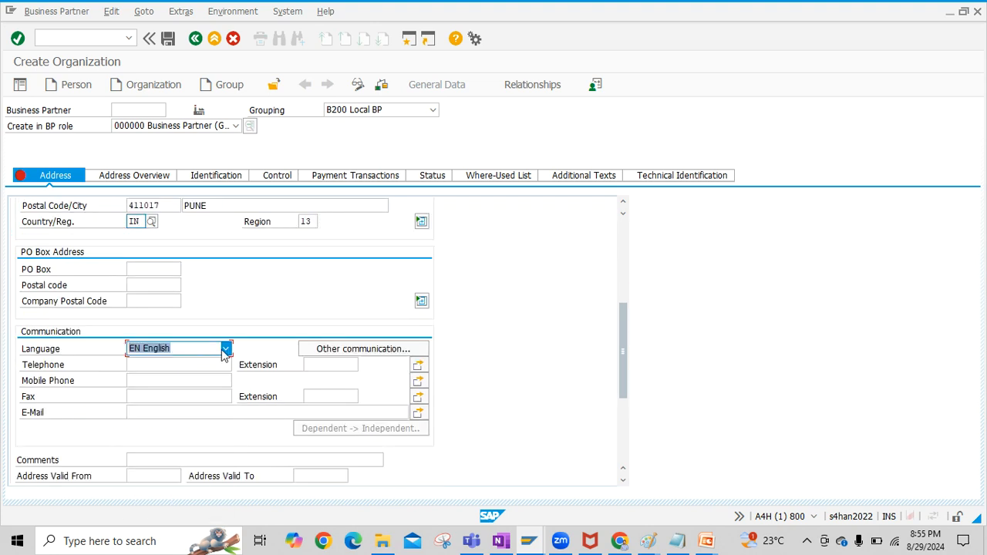
{"action": "scroll", "coordinate": [221, 347], "scroll_direction": "up", "scroll_amount": 5}
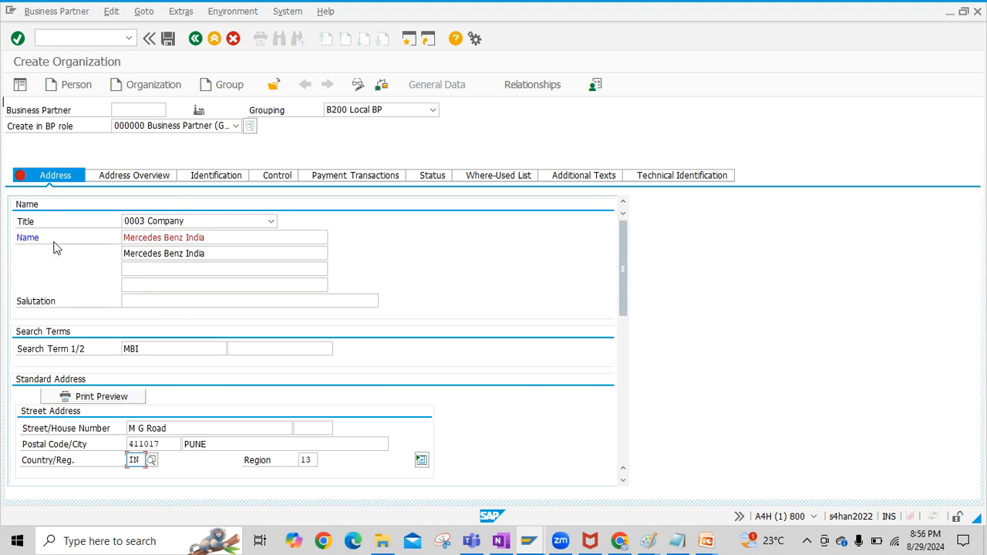
{"action": "key", "text": "Return"}
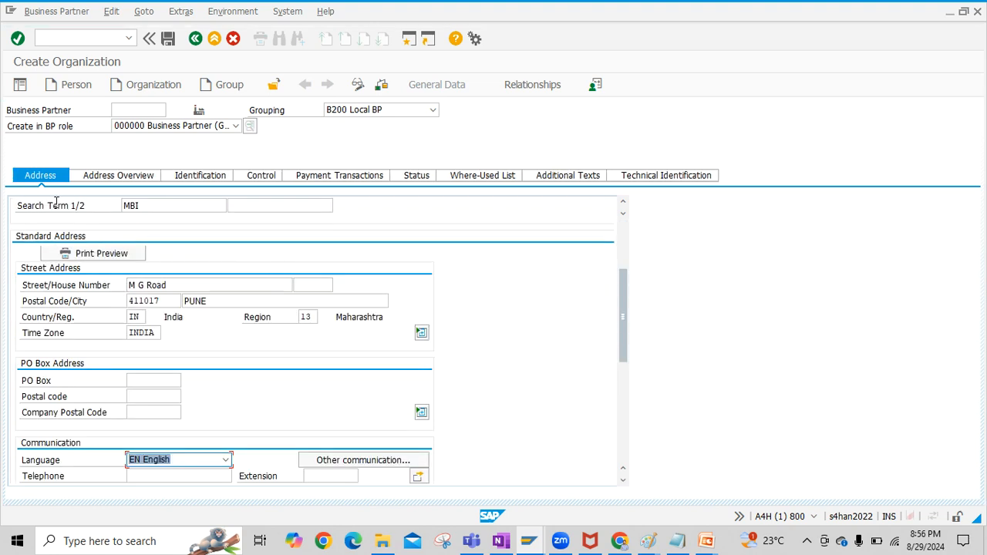
Review the organization's address overview, identification, control, payment transactions and status data.
{"action": "scroll", "coordinate": [214, 423], "scroll_direction": "up", "scroll_amount": 5}
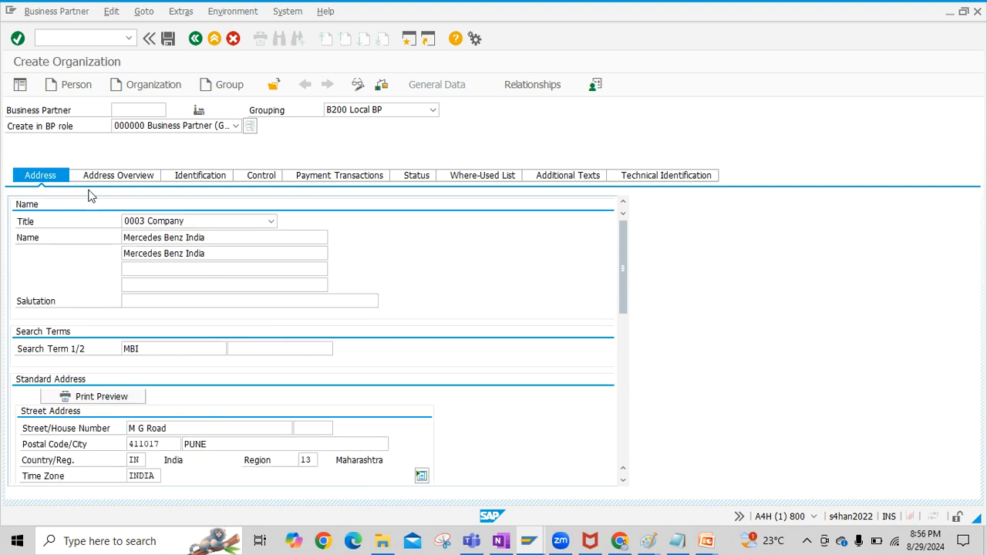
{"action": "scroll", "coordinate": [88, 196], "scroll_direction": "down", "scroll_amount": 1}
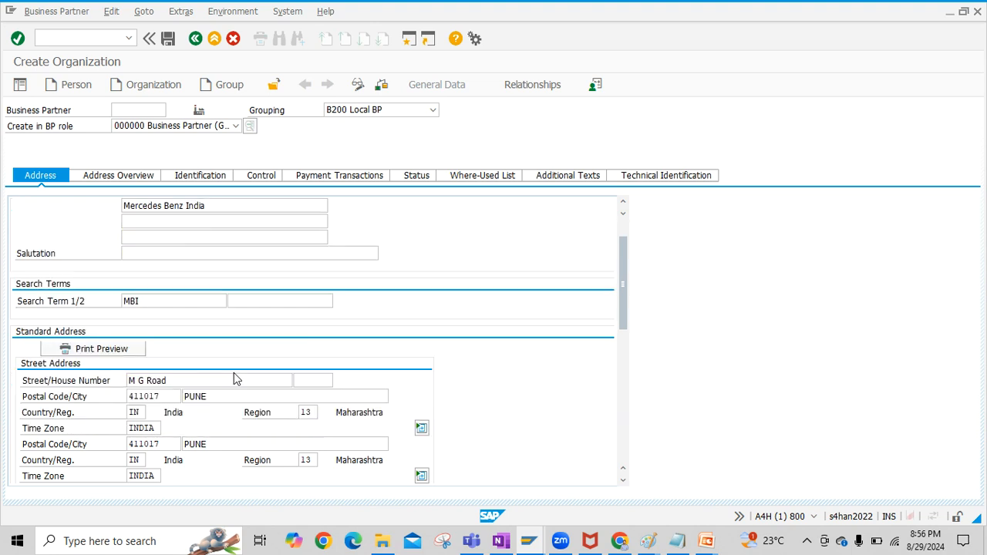
{"action": "left_click", "coordinate": [144, 177]}
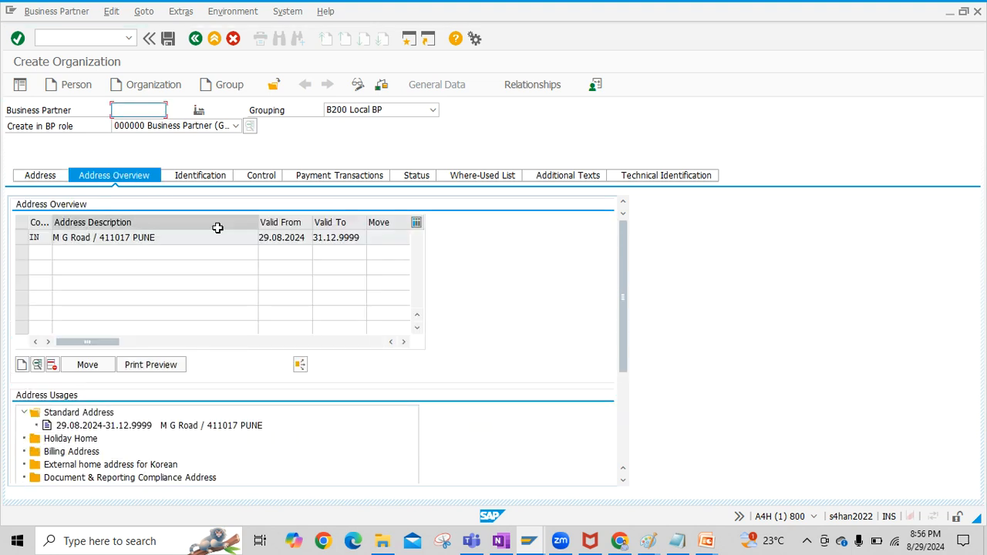
{"action": "left_click", "coordinate": [201, 178]}
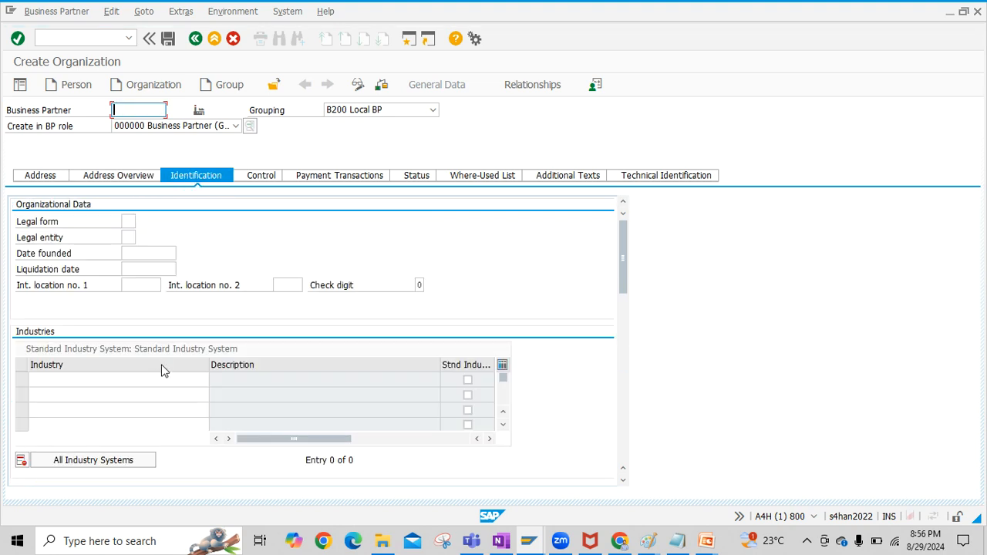
{"action": "left_click", "coordinate": [109, 378]}
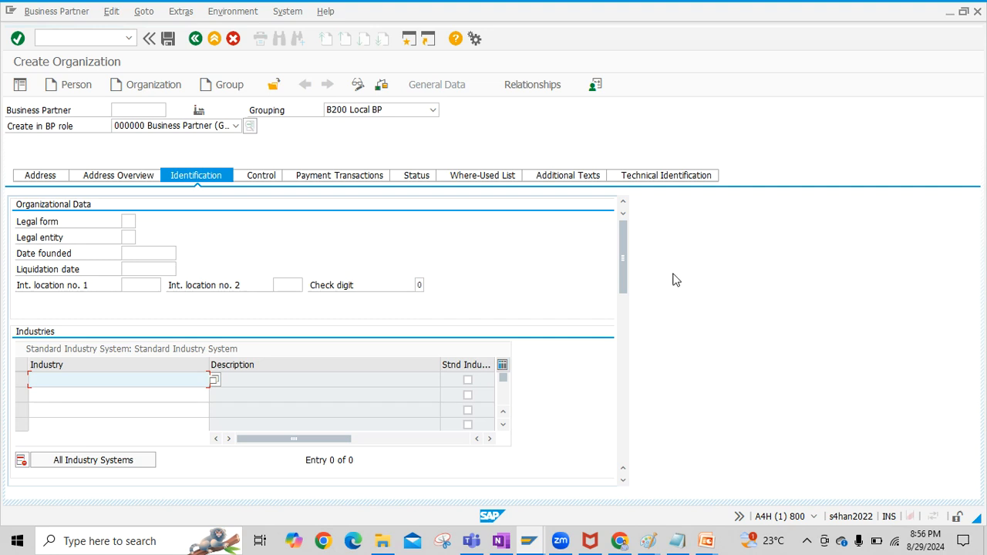
{"action": "scroll", "coordinate": [623, 287], "scroll_direction": "down", "scroll_amount": 1}
{"action": "left_click_drag", "start_coordinate": [623, 287], "coordinate": [615, 209]}
{"action": "left_click", "coordinate": [260, 176]}
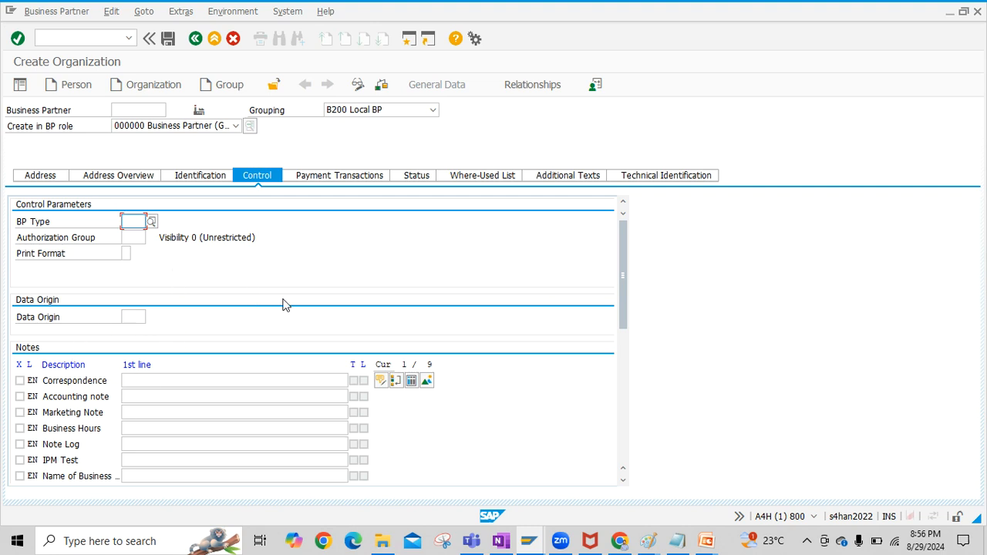
{"action": "left_click", "coordinate": [354, 177]}
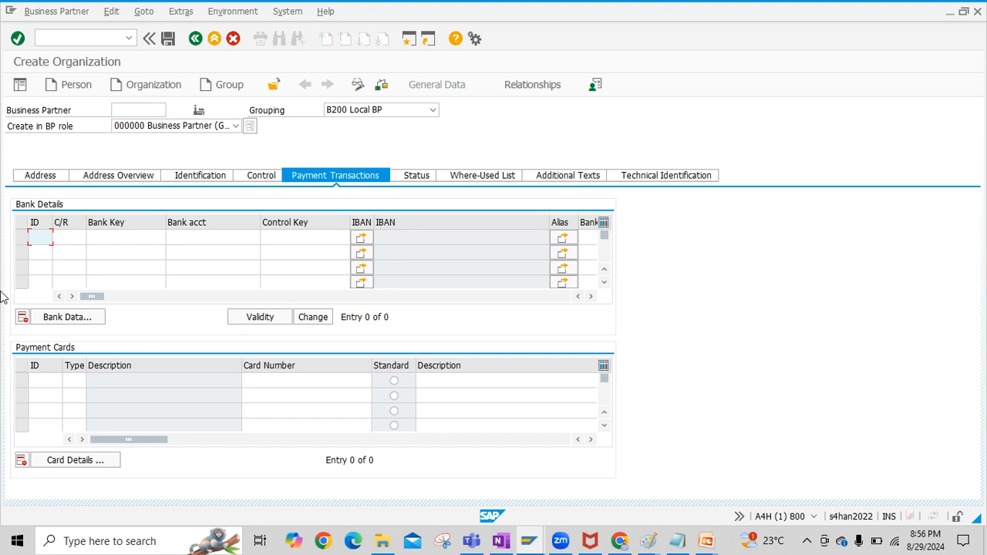
{"action": "left_click", "coordinate": [417, 176]}
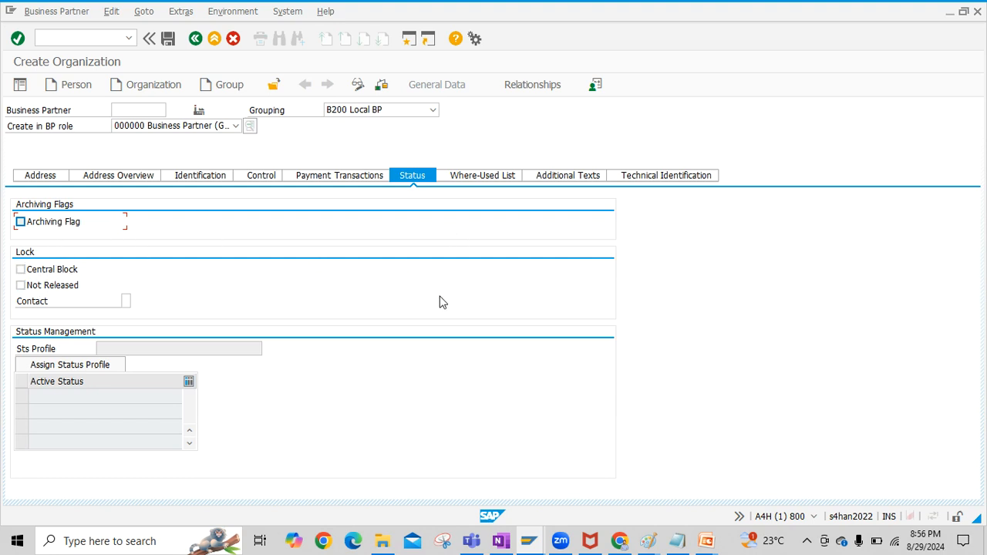
Return to the organization's address data and save the new business partner.
{"action": "left_click", "coordinate": [62, 178]}
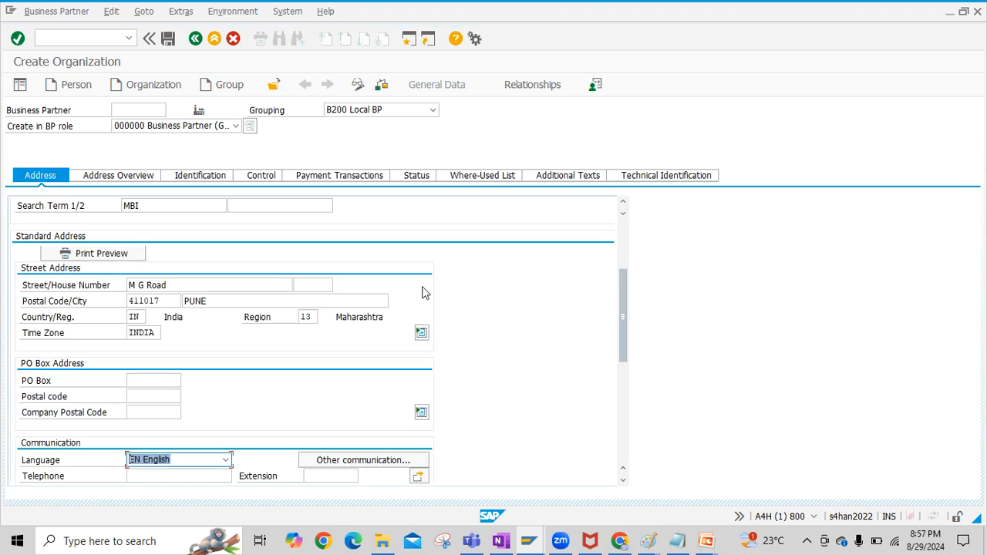
{"action": "scroll", "coordinate": [421, 292], "scroll_direction": "up", "scroll_amount": 3}
{"action": "scroll", "coordinate": [413, 291], "scroll_direction": "up", "scroll_amount": 1}
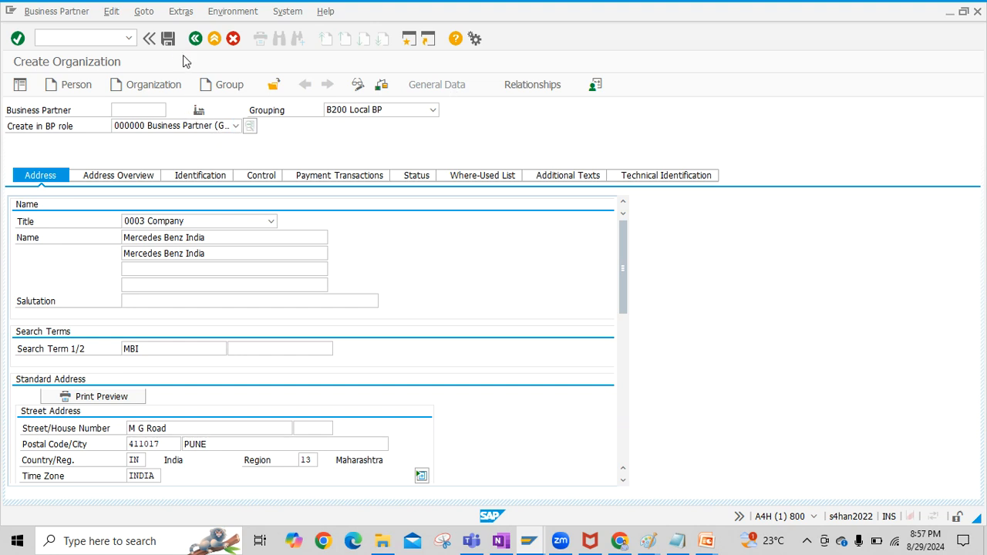
{"action": "left_click", "coordinate": [168, 39]}
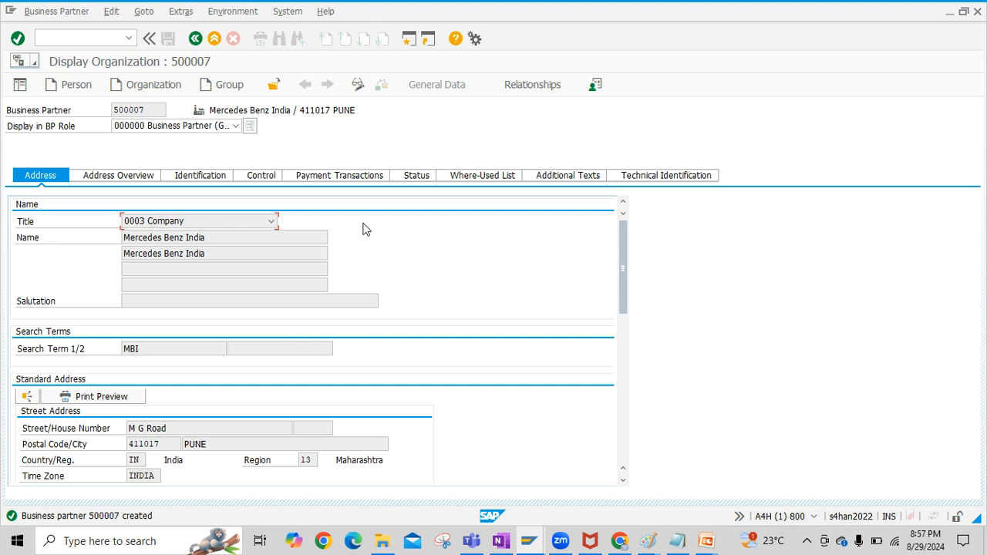
Switch the saved business partner to change mode and assign it the role FLVN00 Supplier (Fin.Accounting).
{"action": "left_click", "coordinate": [357, 86]}
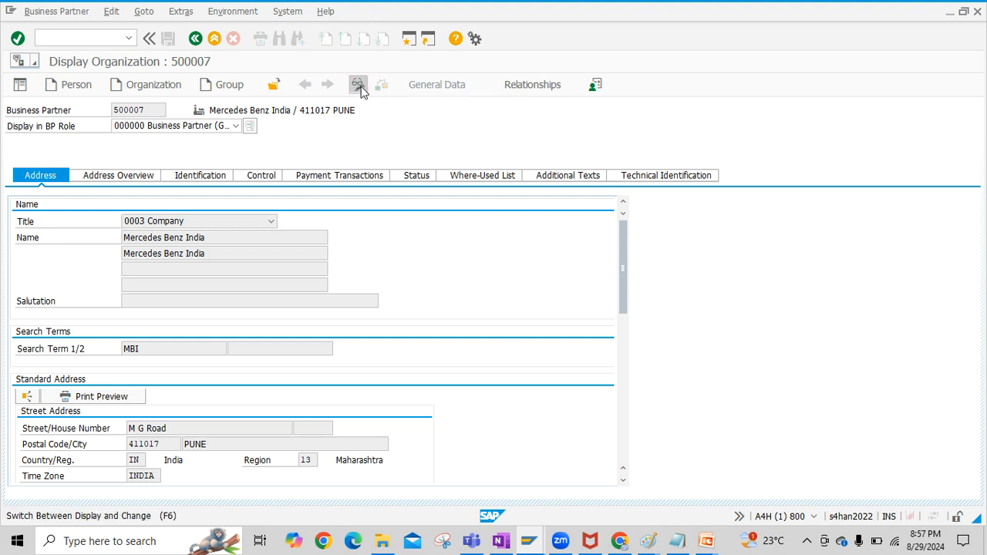
{"action": "left_click", "coordinate": [235, 126]}
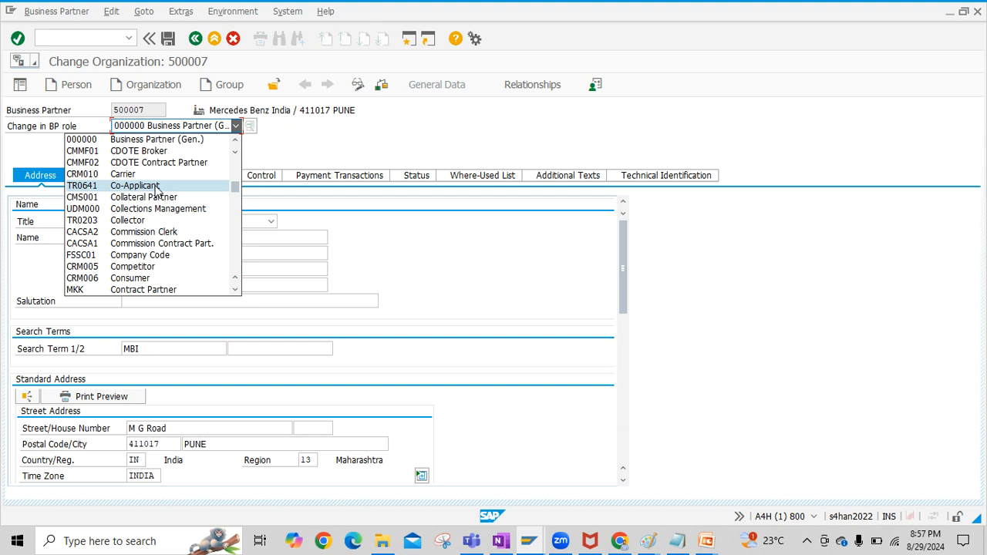
{"action": "scroll", "coordinate": [156, 189], "scroll_direction": "down", "scroll_amount": 10}
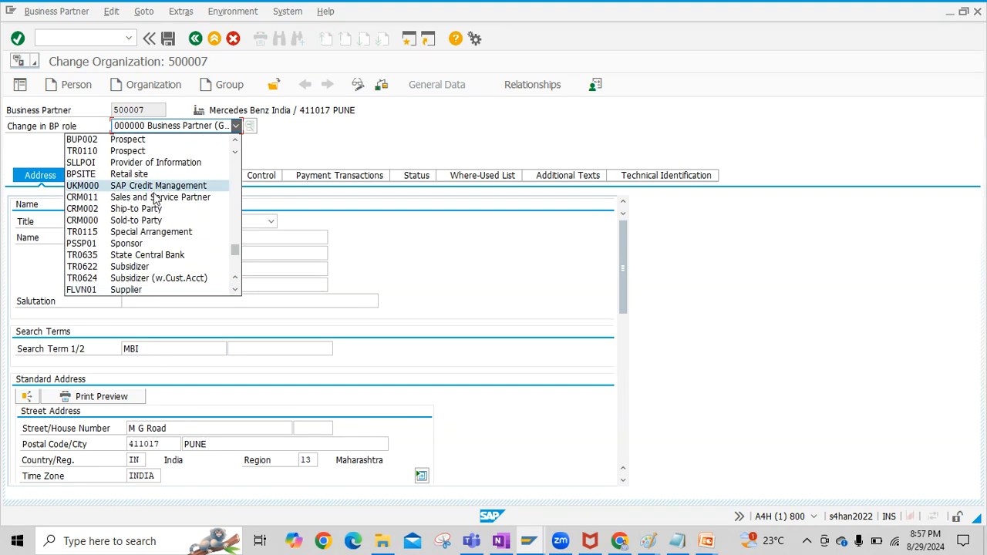
{"action": "scroll", "coordinate": [176, 259], "scroll_direction": "down", "scroll_amount": 1}
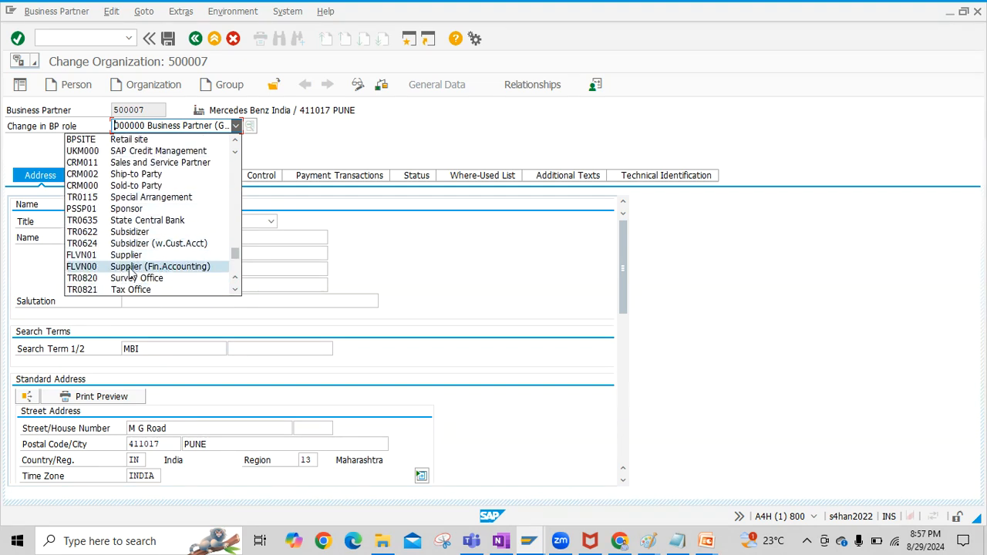
{"action": "left_click", "coordinate": [171, 268]}
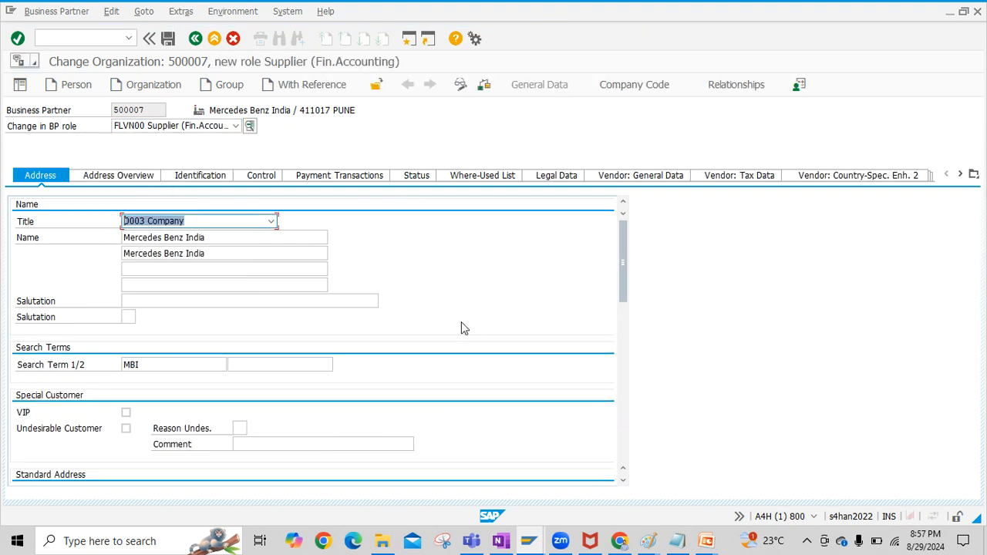
Open the supplier's company code data and assign company code 2000.
{"action": "left_click", "coordinate": [634, 88]}
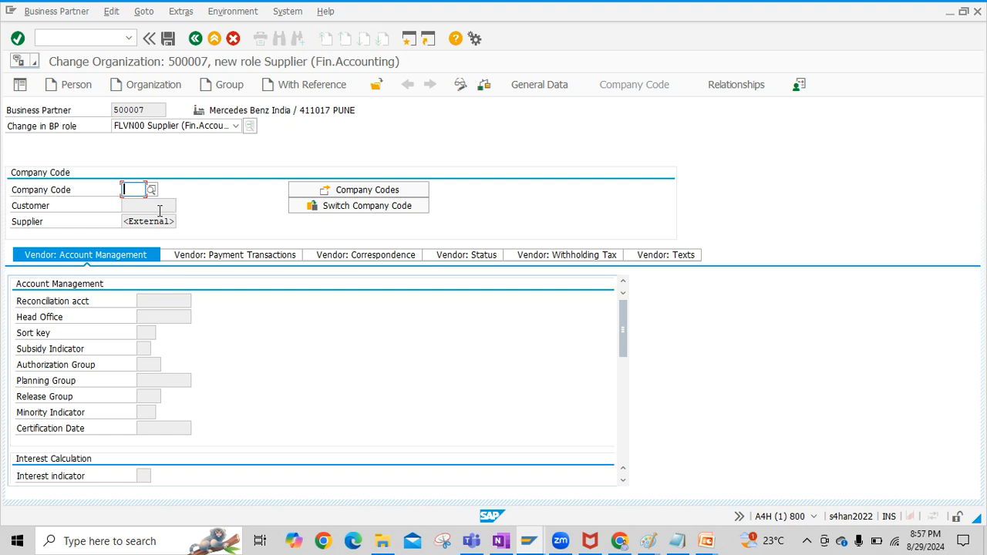
{"action": "type", "text": "2000"}
{"action": "key", "text": "Return"}
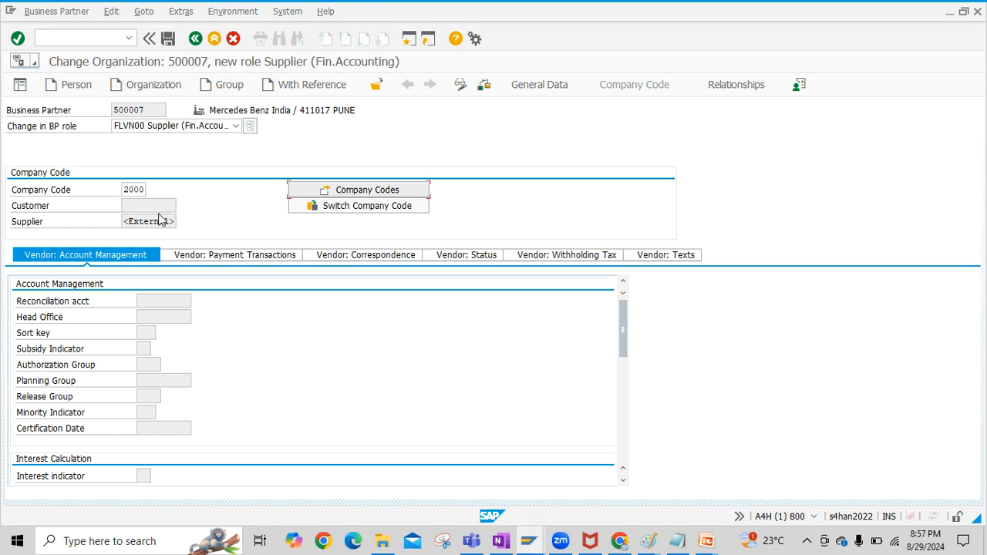
{"action": "key", "text": "Tab"}
{"action": "key", "text": "Tab"}
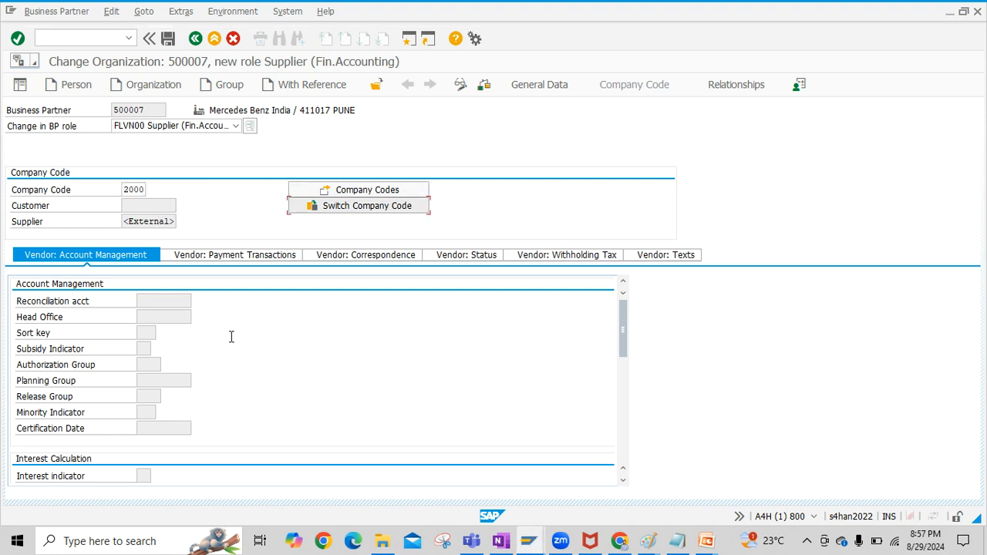
{"action": "key", "text": "Return"}
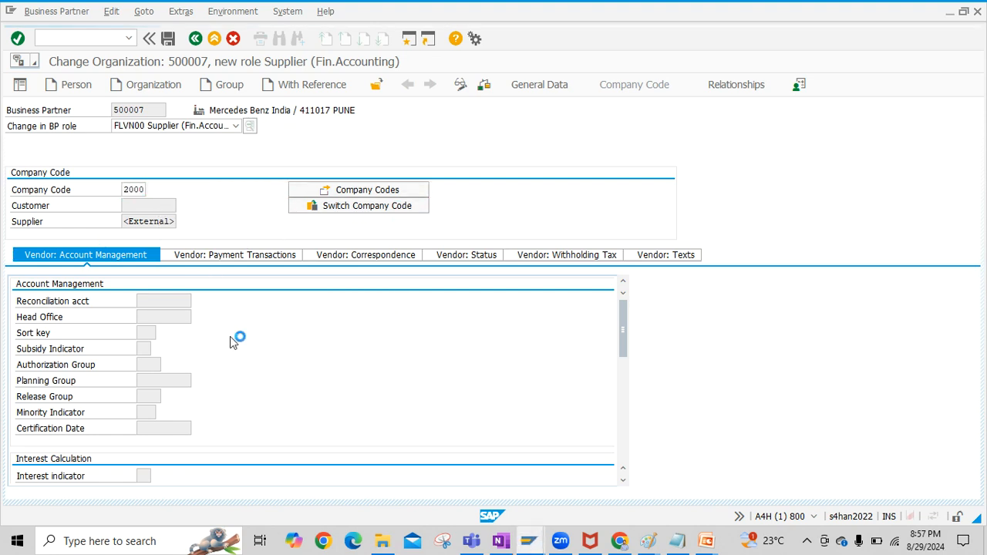
Set the vendor's reconciliation account to 2000000 and its sort key to 001 in account management.
{"action": "left_click", "coordinate": [159, 301]}
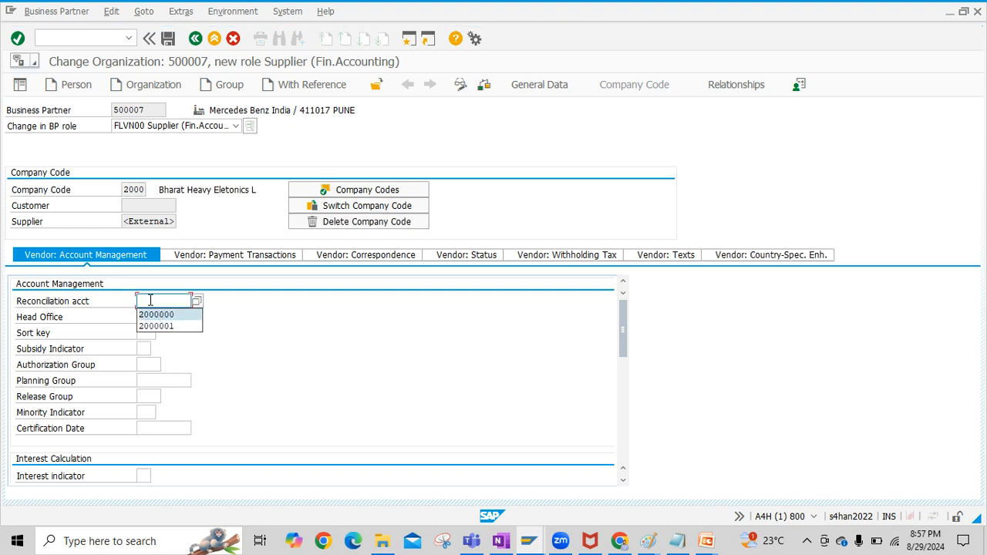
{"action": "left_click", "coordinate": [159, 306]}
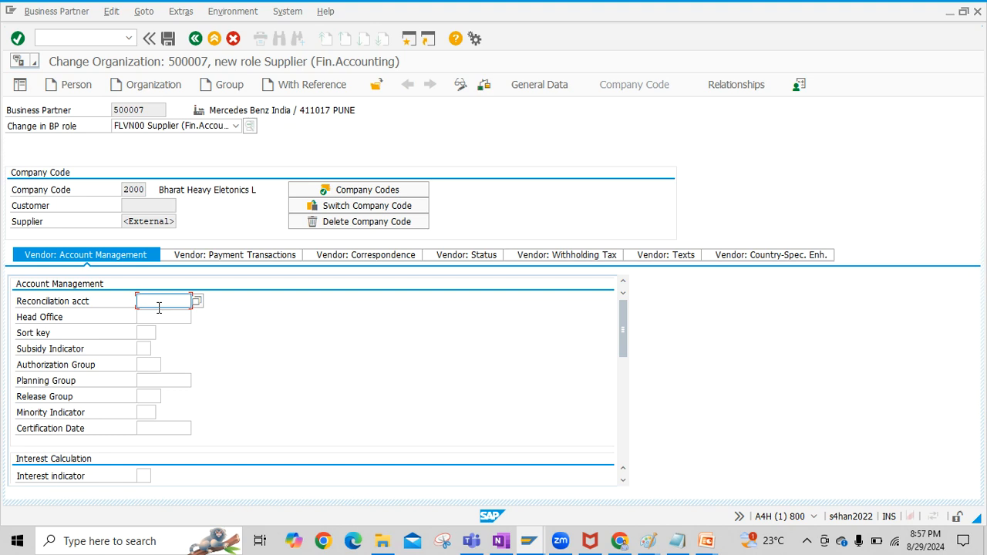
{"action": "left_click", "coordinate": [159, 308]}
{"action": "left_click", "coordinate": [162, 311]}
{"action": "left_click", "coordinate": [146, 333]}
{"action": "left_click", "coordinate": [152, 349]}
{"action": "left_click", "coordinate": [289, 375]}
{"action": "scroll", "coordinate": [231, 386], "scroll_direction": "down", "scroll_amount": 3}
{"action": "scroll", "coordinate": [200, 398], "scroll_direction": "up", "scroll_amount": 3}
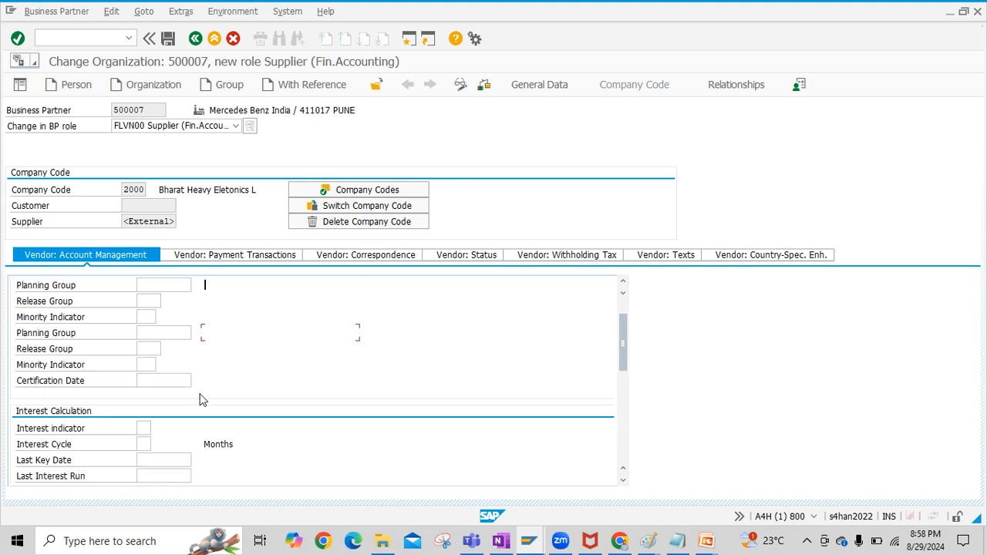
Set the vendor's terms of payment to 0001 and enable the check for double invoices.
{"action": "left_click", "coordinate": [210, 258]}
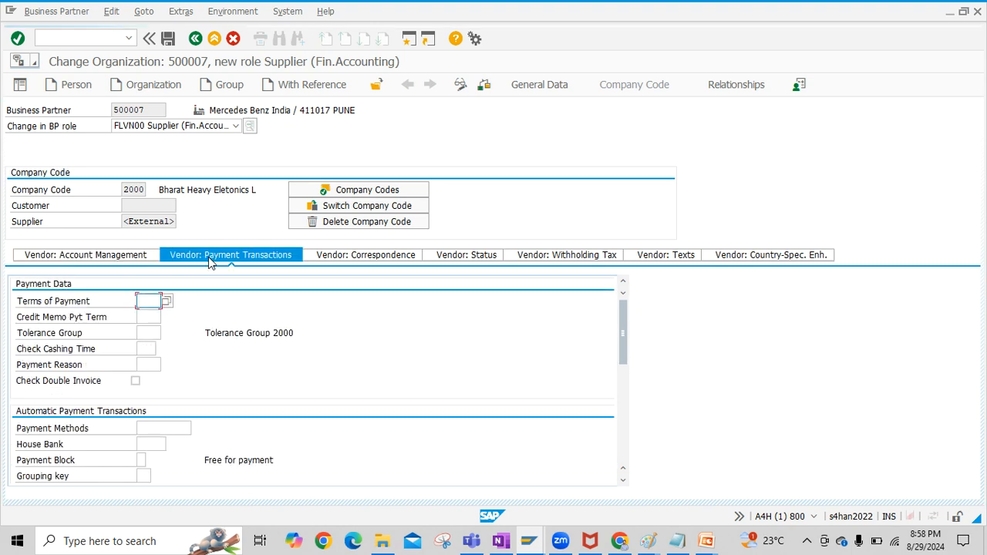
{"action": "left_click", "coordinate": [146, 301]}
{"action": "left_click", "coordinate": [148, 314]}
{"action": "left_click", "coordinate": [136, 381]}
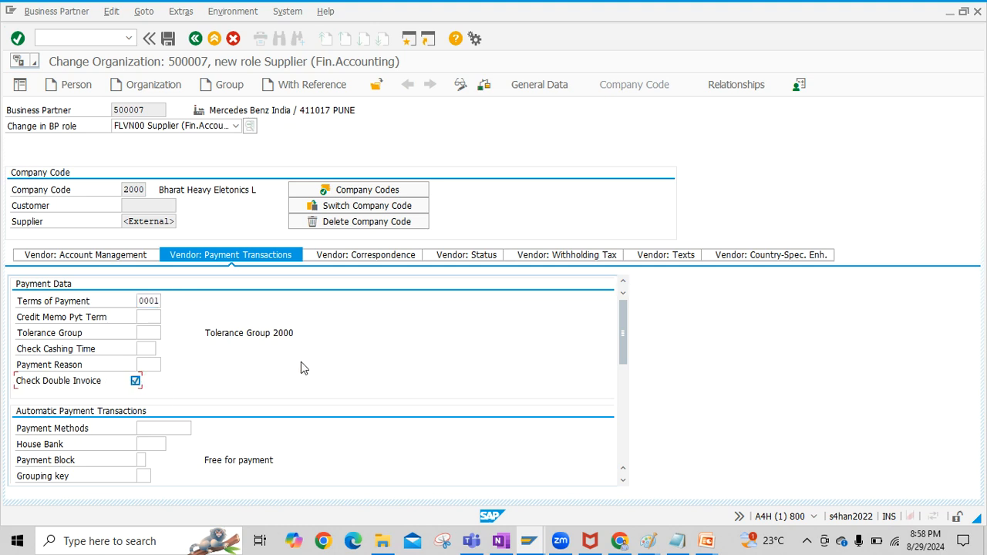
Check the vendor's status and account management data, and save the Supplier (Fin.Accounting) role.
{"action": "left_click", "coordinate": [464, 256]}
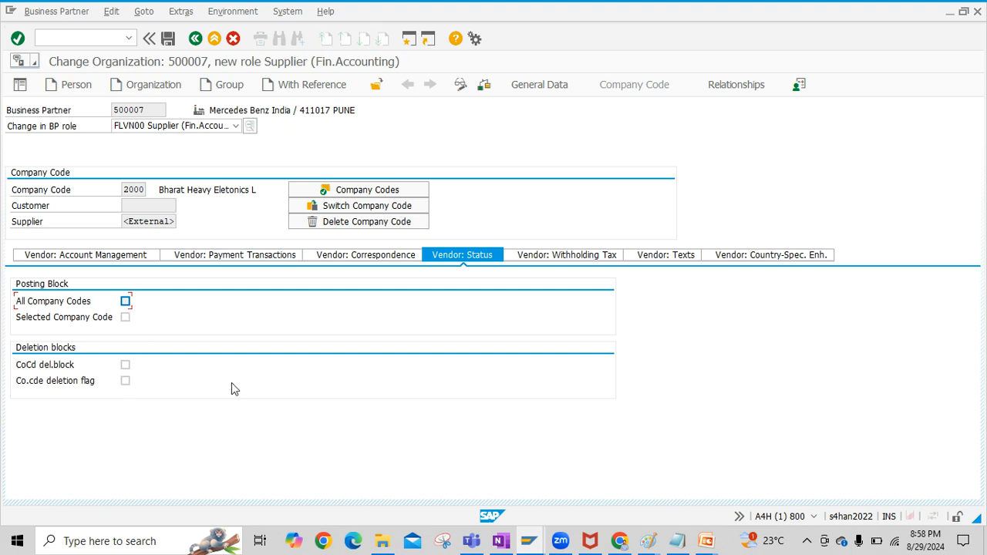
{"action": "left_click", "coordinate": [67, 255]}
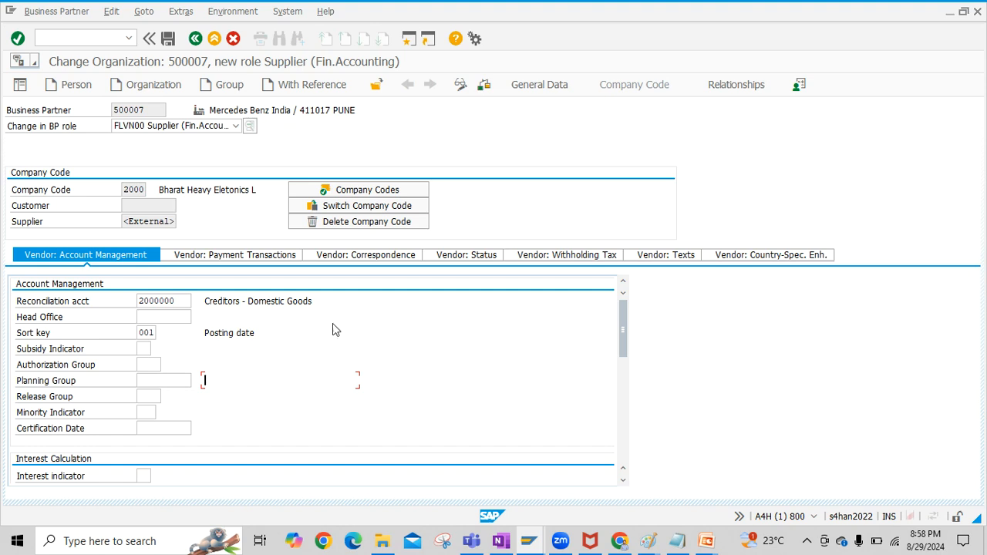
{"action": "left_click", "coordinate": [167, 39]}
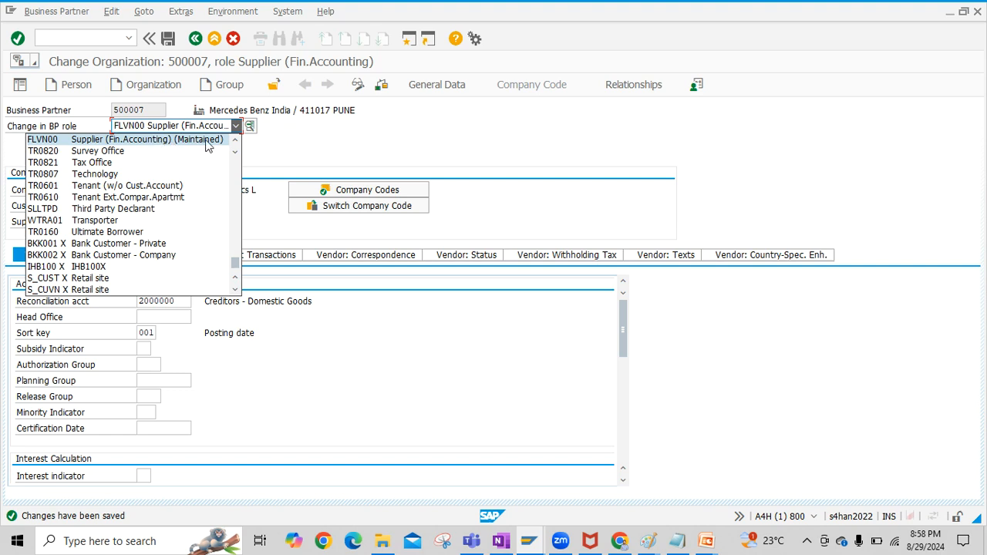
Extend the business partner with the FLVN01 Supplier role and assign purchasing organization 1000 in its purchasing data.
{"action": "scroll", "coordinate": [197, 144], "scroll_direction": "up", "scroll_amount": 2}
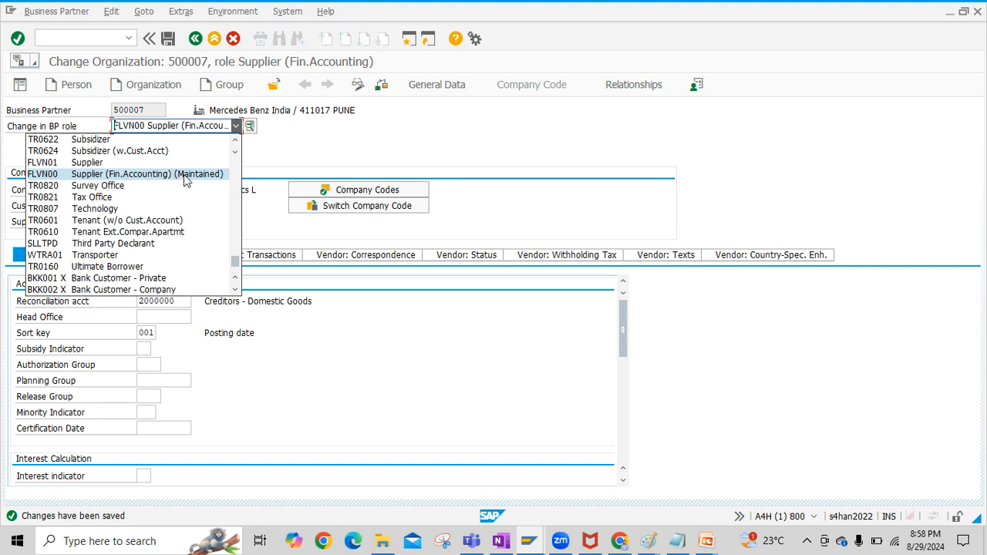
{"action": "left_click", "coordinate": [103, 166]}
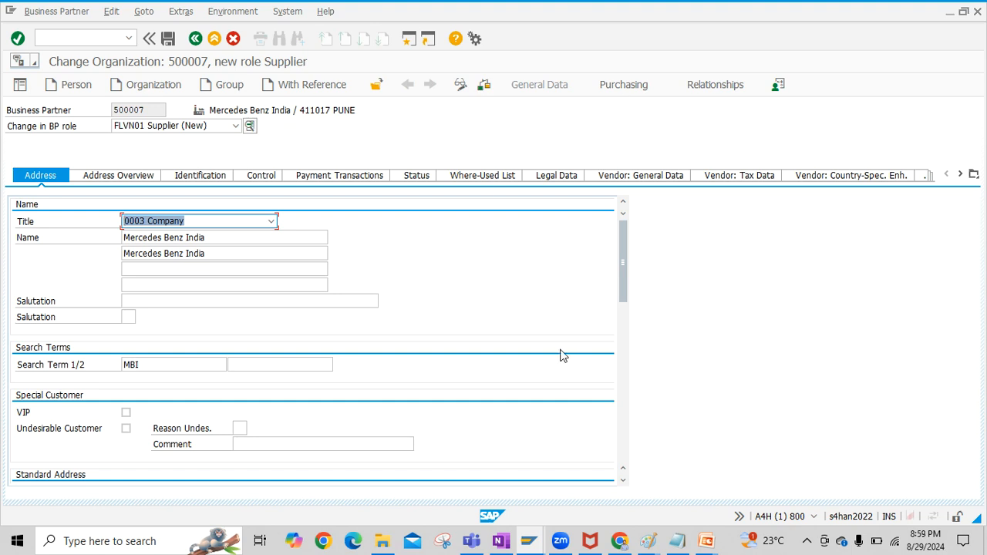
{"action": "left_click", "coordinate": [617, 87]}
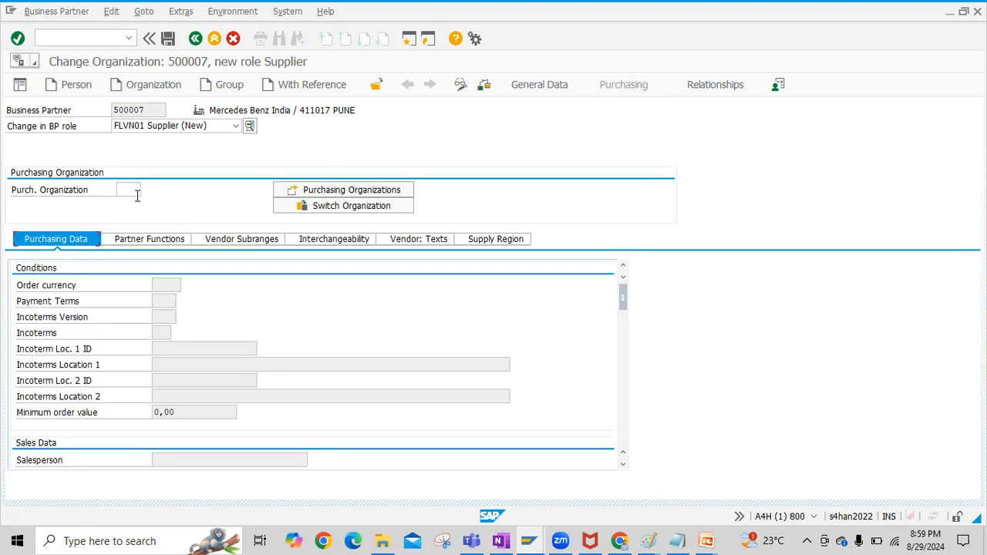
{"action": "left_click", "coordinate": [135, 192]}
{"action": "left_click", "coordinate": [128, 190]}
{"action": "left_click", "coordinate": [126, 205]}
{"action": "key", "text": "Return"}
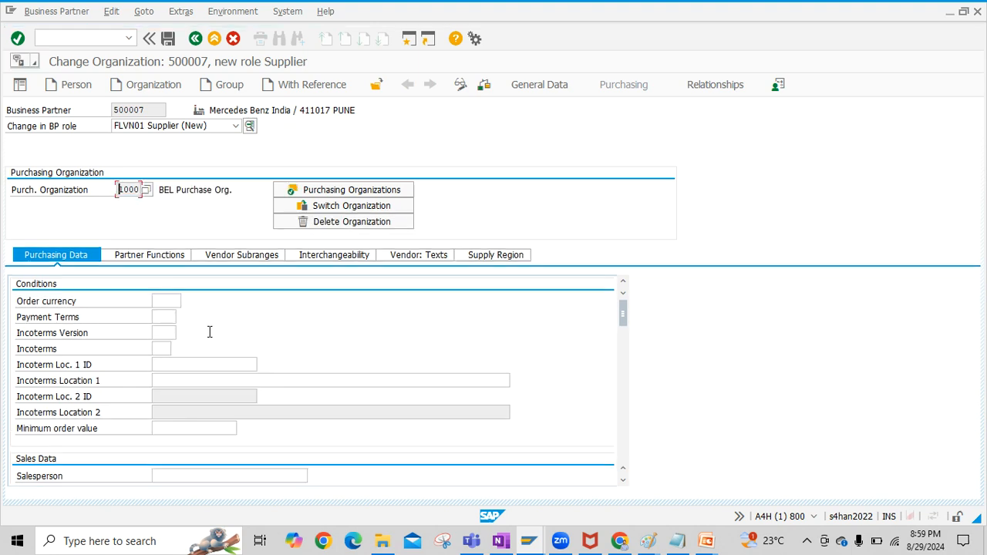
Set the order currency to INR and the payment terms to 0001 in the purchasing conditions.
{"action": "left_click", "coordinate": [166, 302]}
{"action": "type", "text": "INR"}
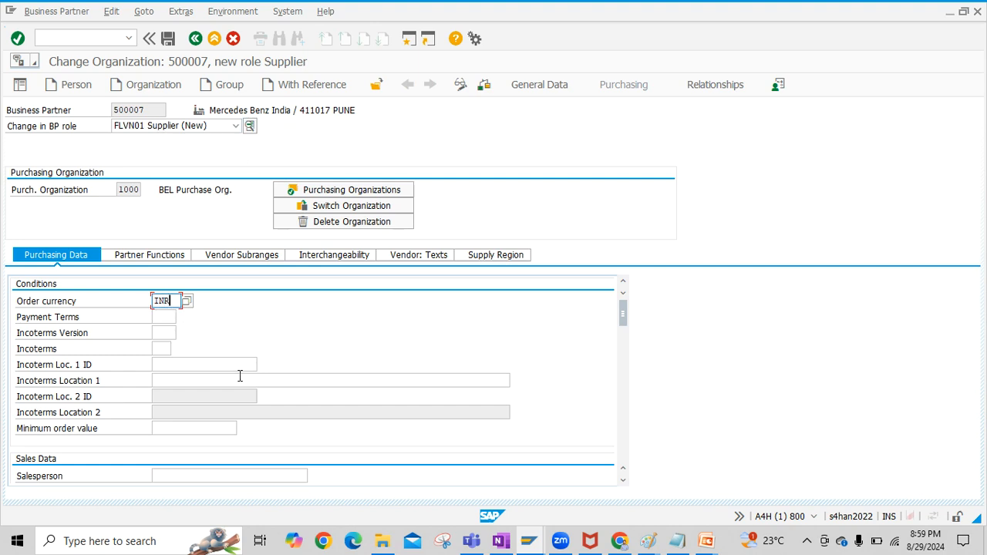
{"action": "left_click", "coordinate": [161, 316]}
{"action": "type", "text": "0001"}
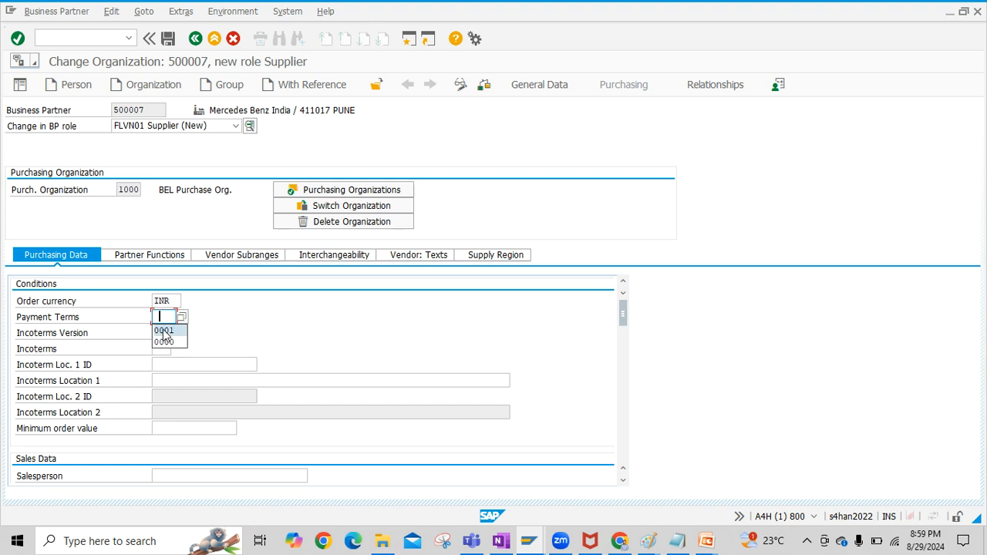
{"action": "key", "text": "Return"}
{"action": "scroll", "coordinate": [238, 376], "scroll_direction": "down", "scroll_amount": 2}
{"action": "scroll", "coordinate": [238, 376], "scroll_direction": "up", "scroll_amount": 2}
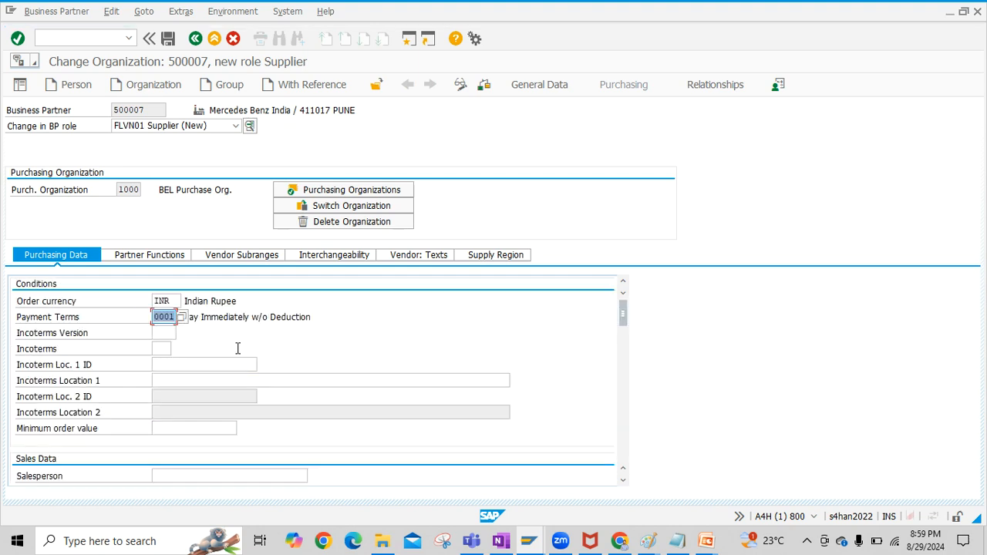
Check the supplier's partner functions and save the Supplier role.
{"action": "left_click", "coordinate": [149, 257]}
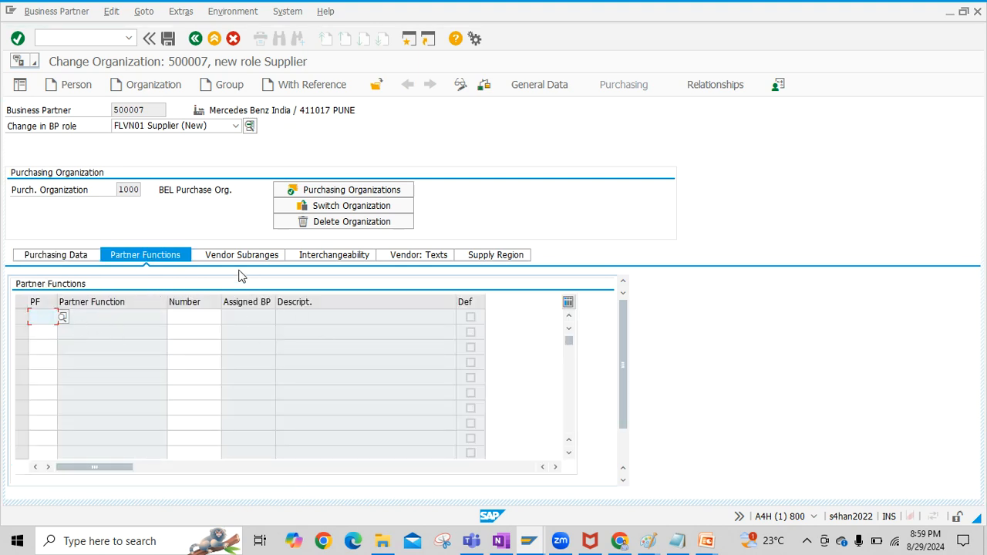
{"action": "left_click", "coordinate": [80, 261]}
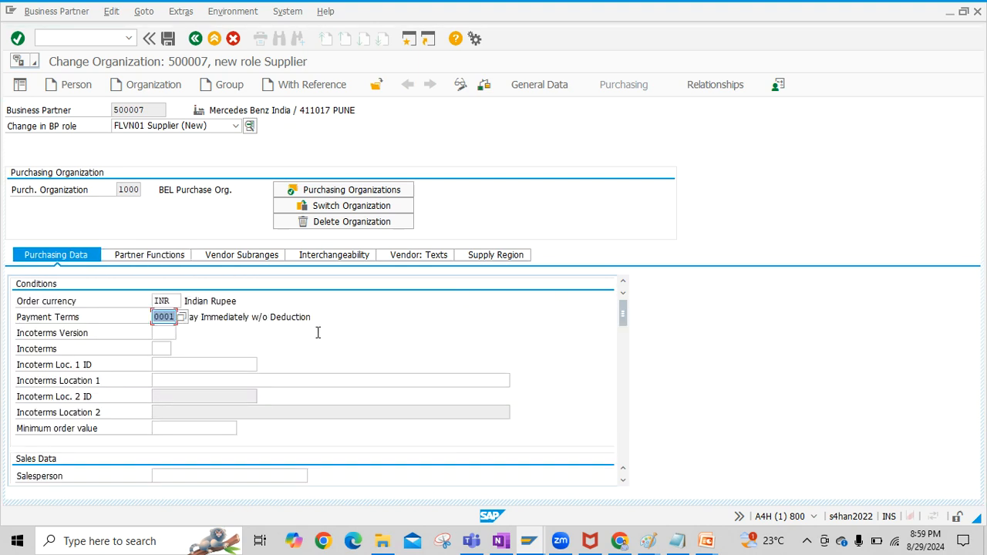
{"action": "left_click", "coordinate": [168, 38]}
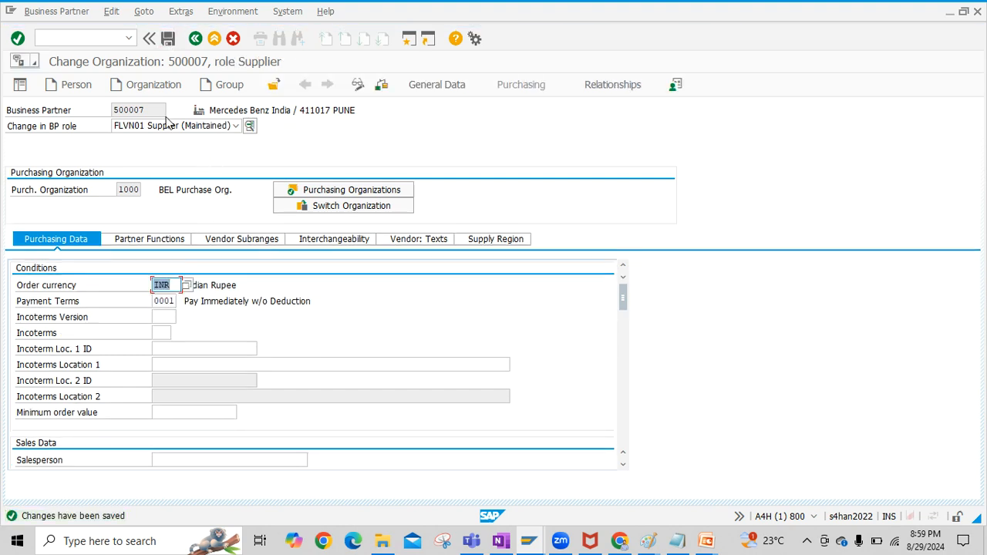
Check the Supplier role in the business partner's role list and switch to the FLVN00 Supplier (Fin.Accounting) role.
{"action": "left_click", "coordinate": [204, 126]}
{"action": "scroll", "coordinate": [151, 152], "scroll_direction": "up", "scroll_amount": 1}
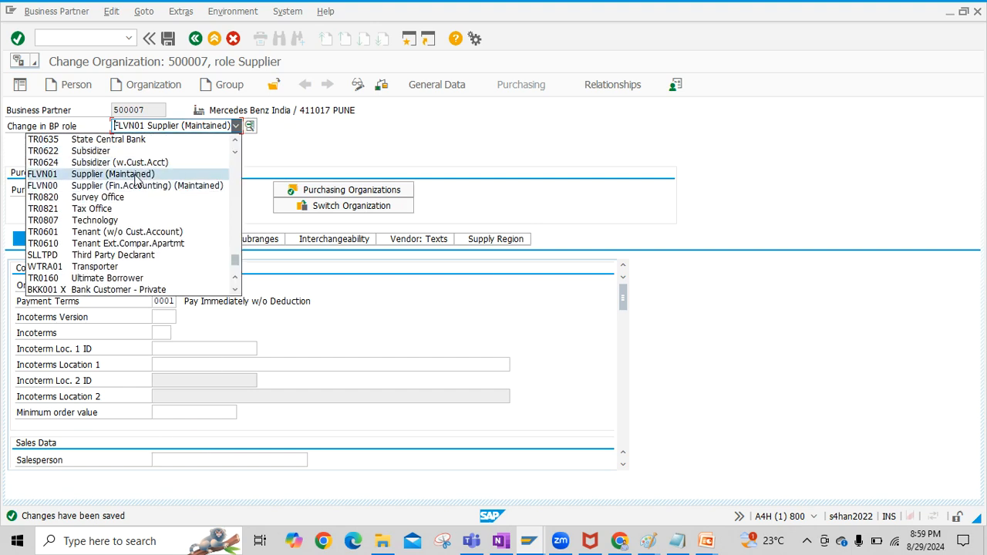
{"action": "left_click", "coordinate": [391, 116]}
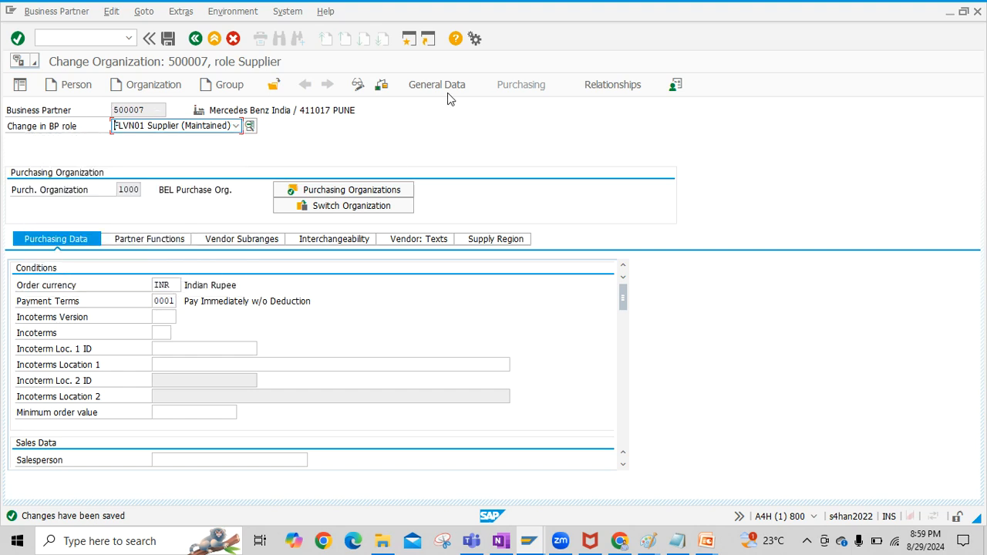
{"action": "left_click", "coordinate": [215, 130]}
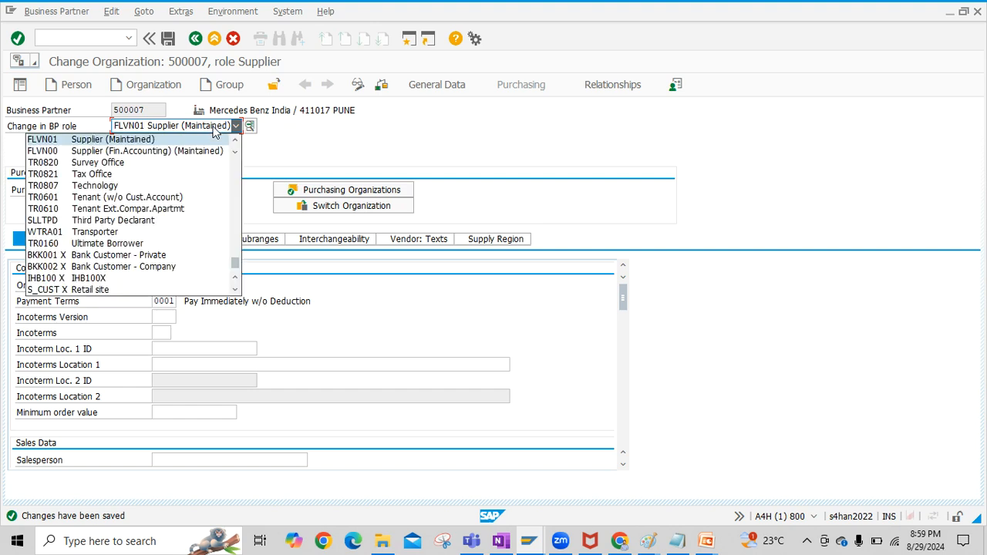
{"action": "left_click", "coordinate": [184, 151]}
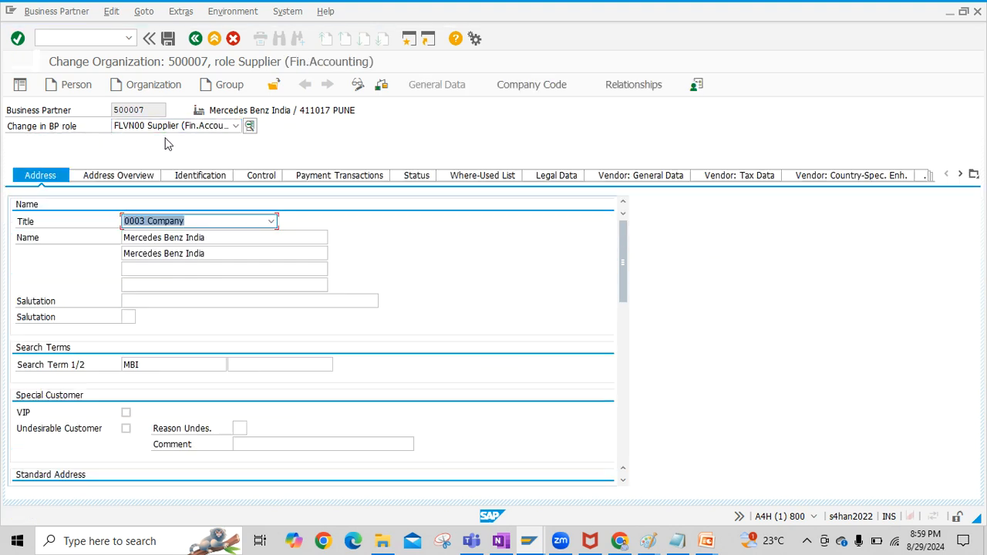
Review the FLVN00 and FLVN01 entries in the role list while keeping the Supplier (Fin.Accounting) role selected.
{"action": "left_click", "coordinate": [200, 130]}
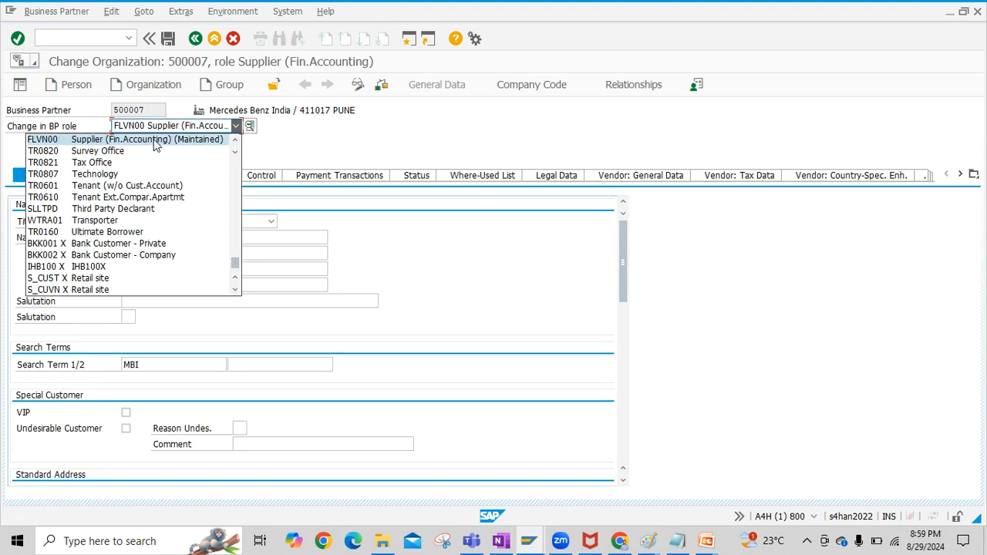
{"action": "left_click", "coordinate": [422, 134]}
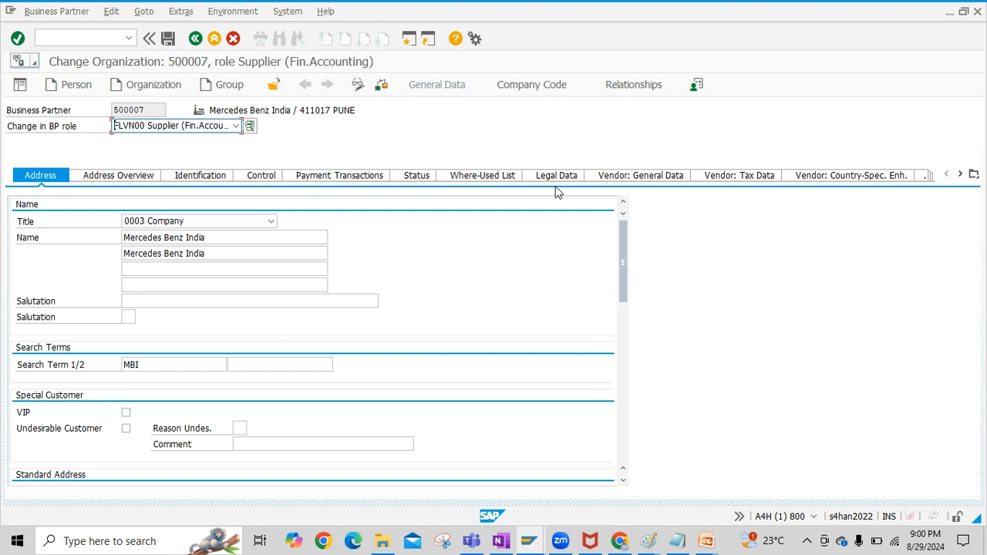
{"action": "left_click", "coordinate": [235, 126]}
{"action": "scroll", "coordinate": [161, 152], "scroll_direction": "up", "scroll_amount": 1}
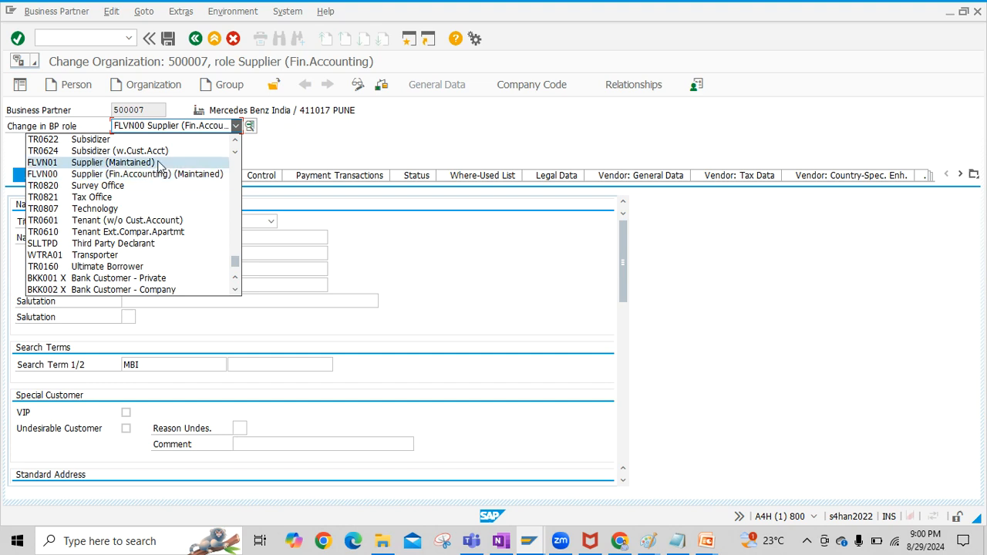
{"action": "left_click", "coordinate": [463, 140]}
Check the supplier number in the company code data and save the business partner.
{"action": "left_click", "coordinate": [535, 87]}
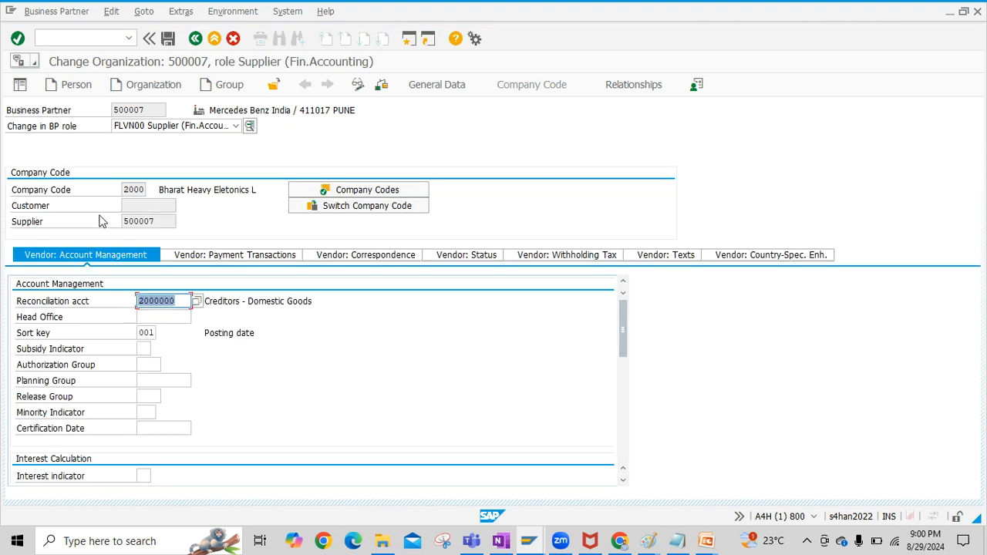
{"action": "left_click", "coordinate": [154, 222]}
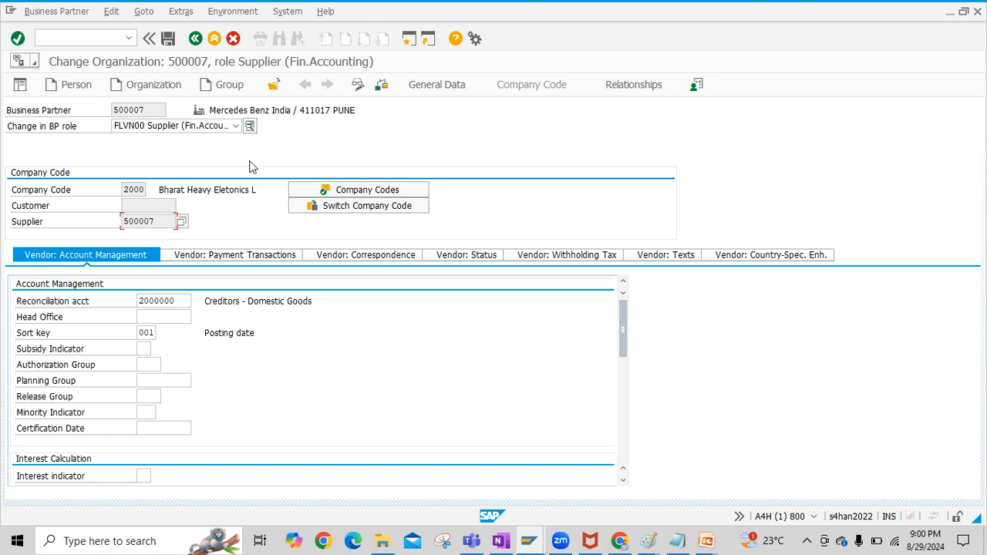
{"action": "left_click", "coordinate": [168, 41]}
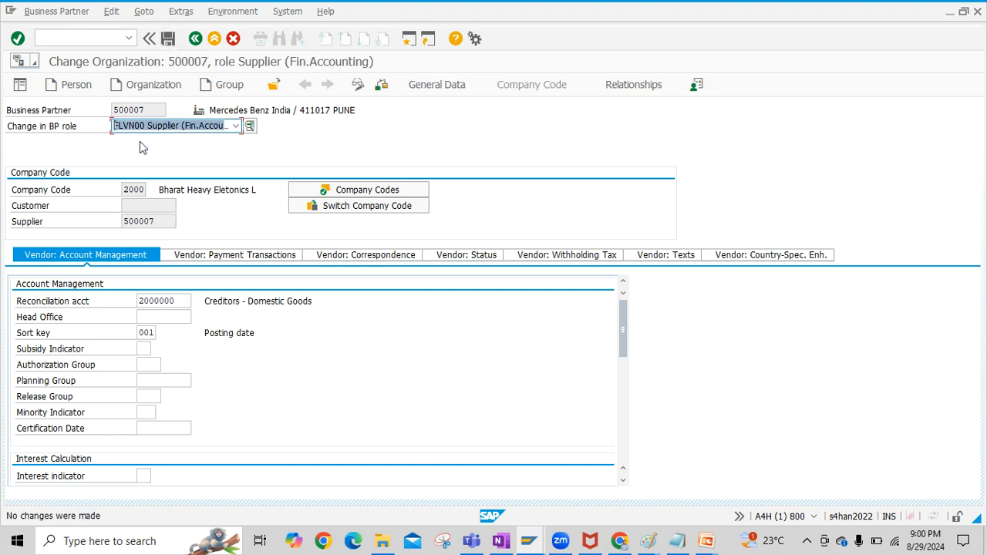